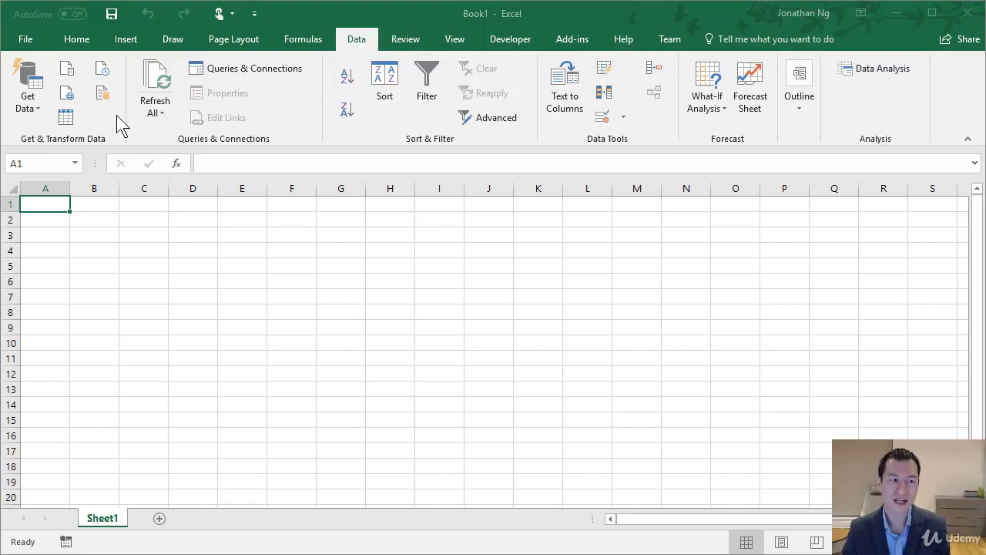
# Open Employees.csv from the MergingData folder on the Desktop as a Text/CSV data import
pyautogui.click(31, 100)
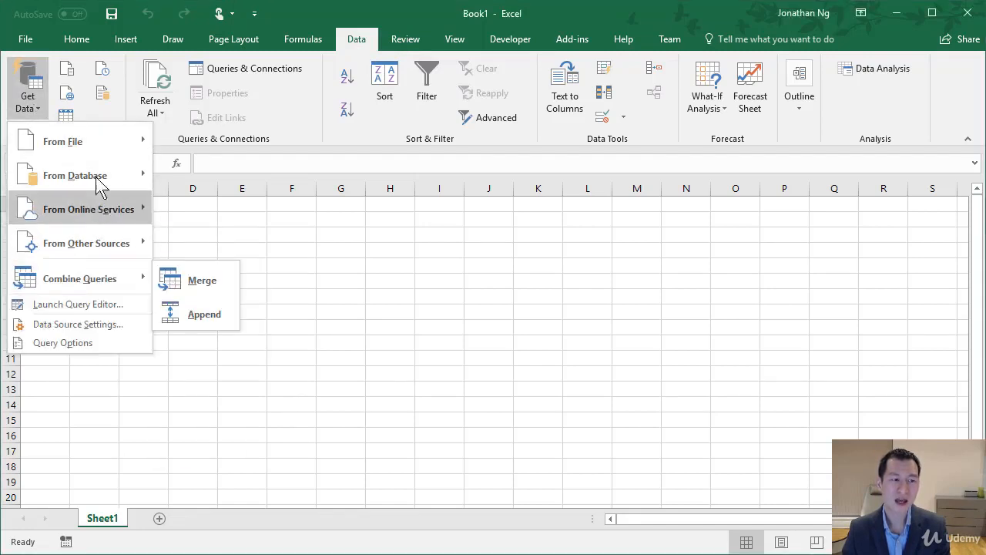
pyautogui.moveTo(104, 153)
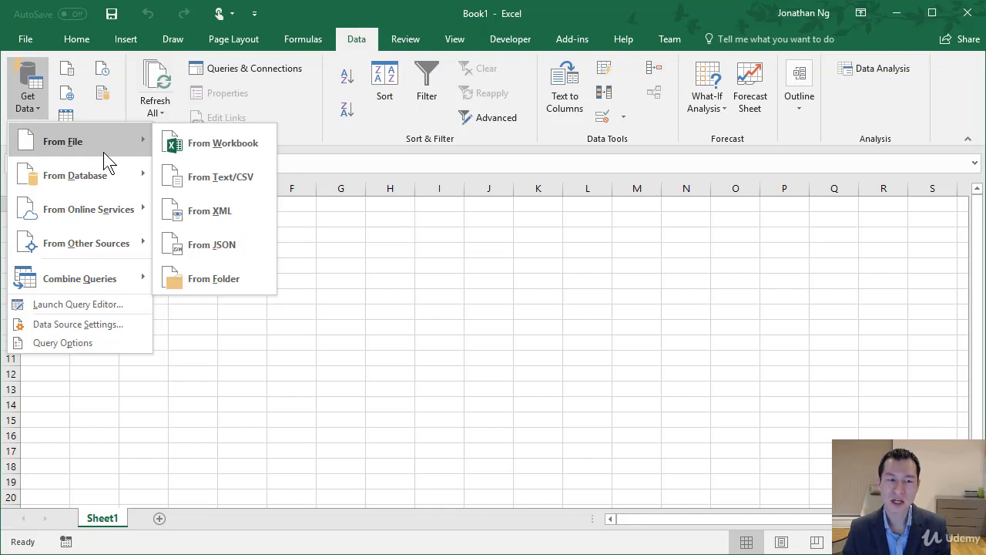
pyautogui.click(214, 179)
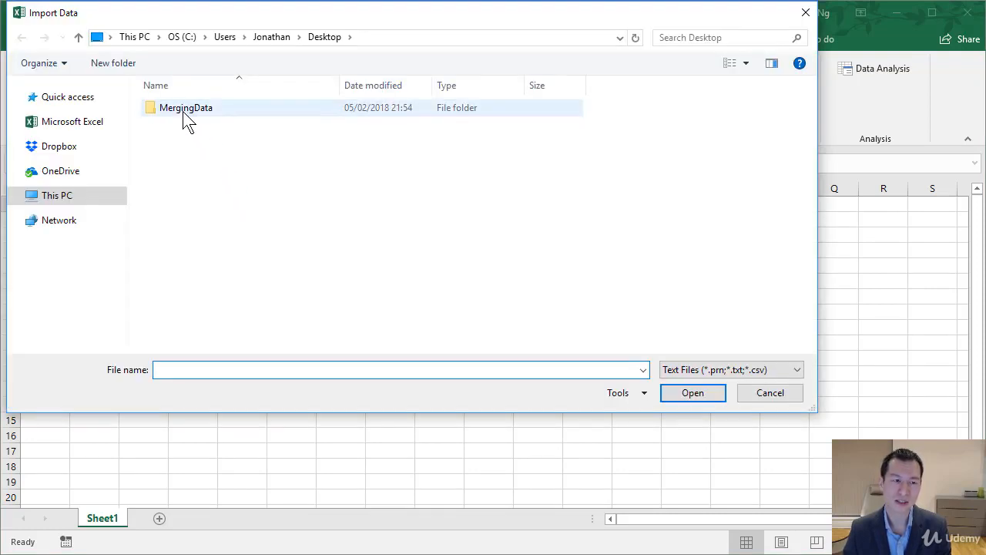
pyautogui.doubleClick(182, 111)
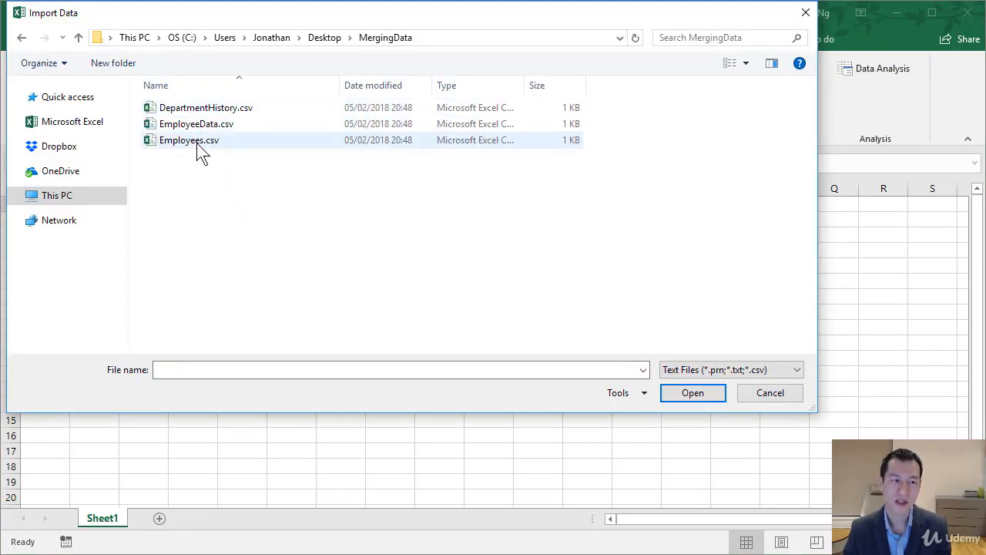
pyautogui.doubleClick(193, 143)
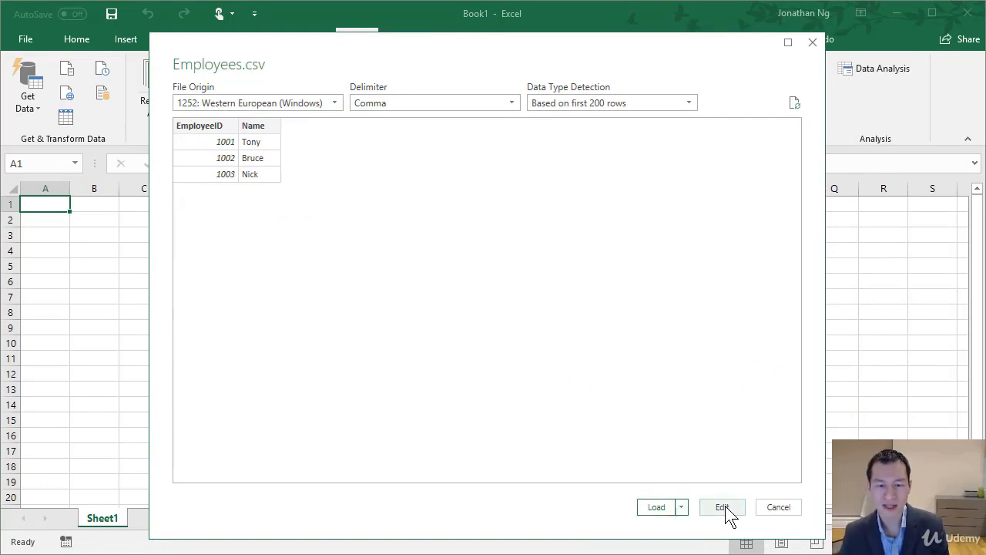
# Load the Employees data as a table into the existing worksheet at cell A1
pyautogui.click(683, 507)
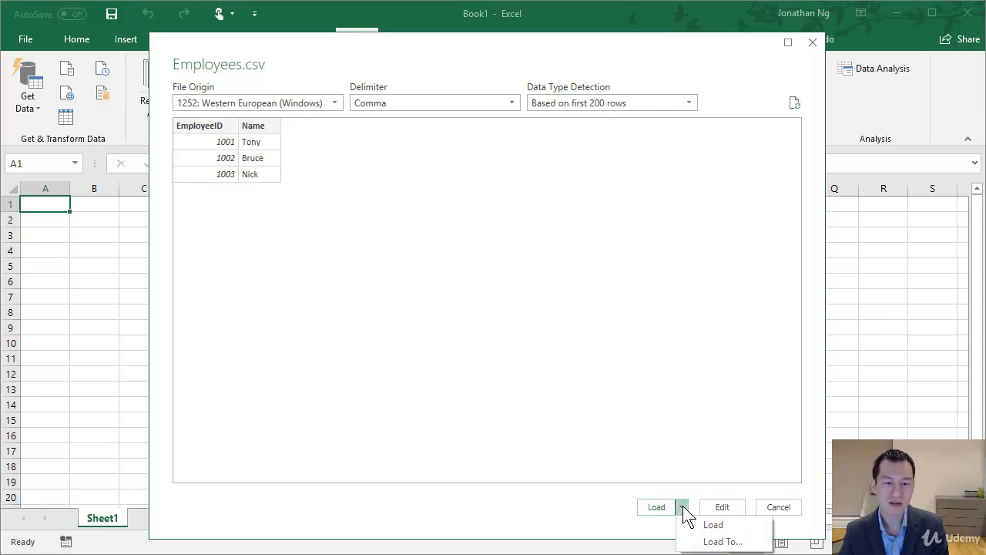
pyautogui.click(723, 542)
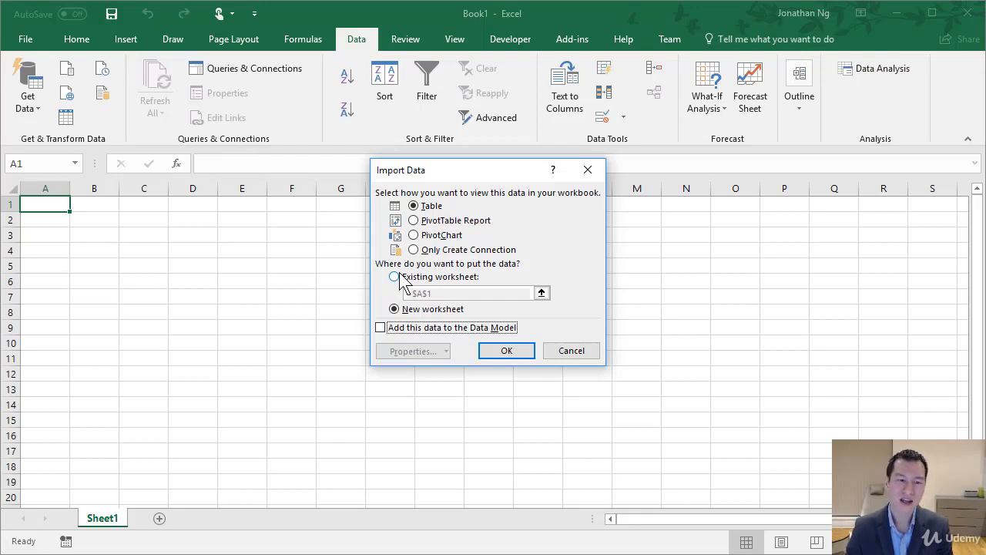
pyautogui.click(396, 277)
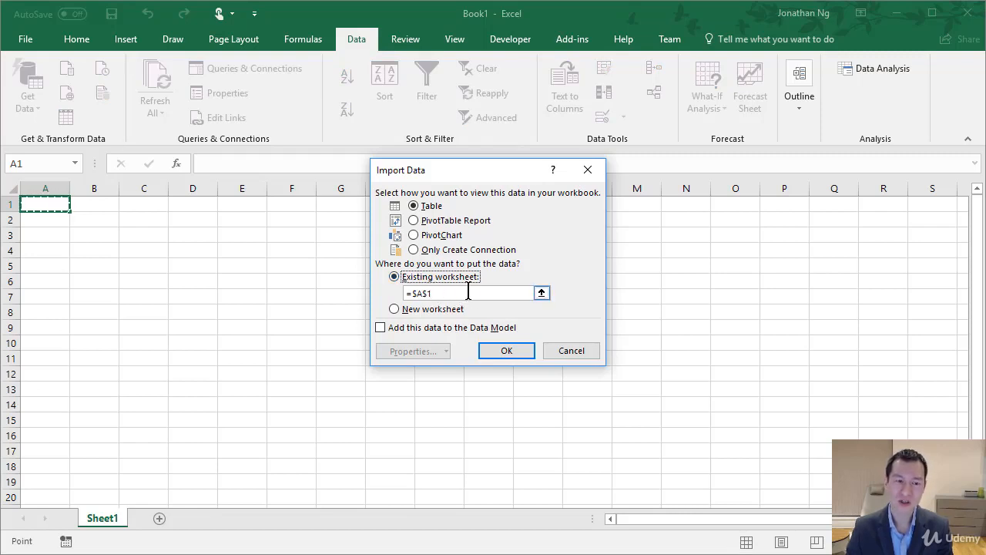
pyautogui.click(505, 354)
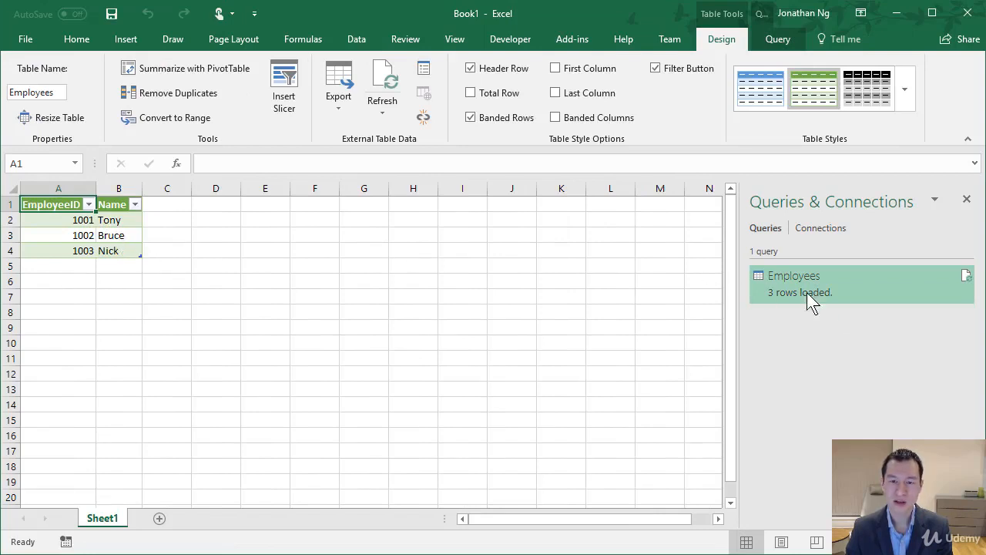
pyautogui.moveTo(809, 282)
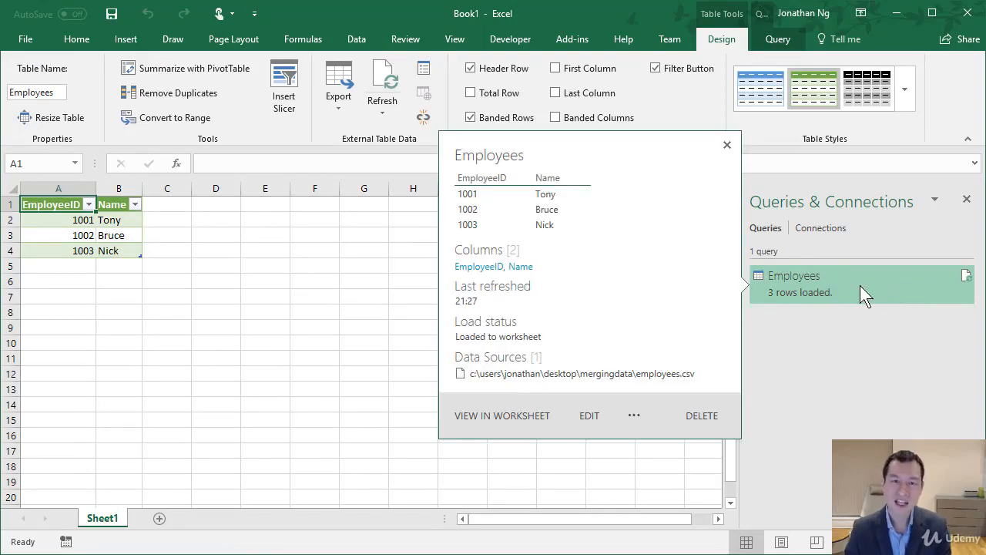
# Open EmployeeData.csv from the MergingData folder as a second Text/CSV data import
pyautogui.click(359, 39)
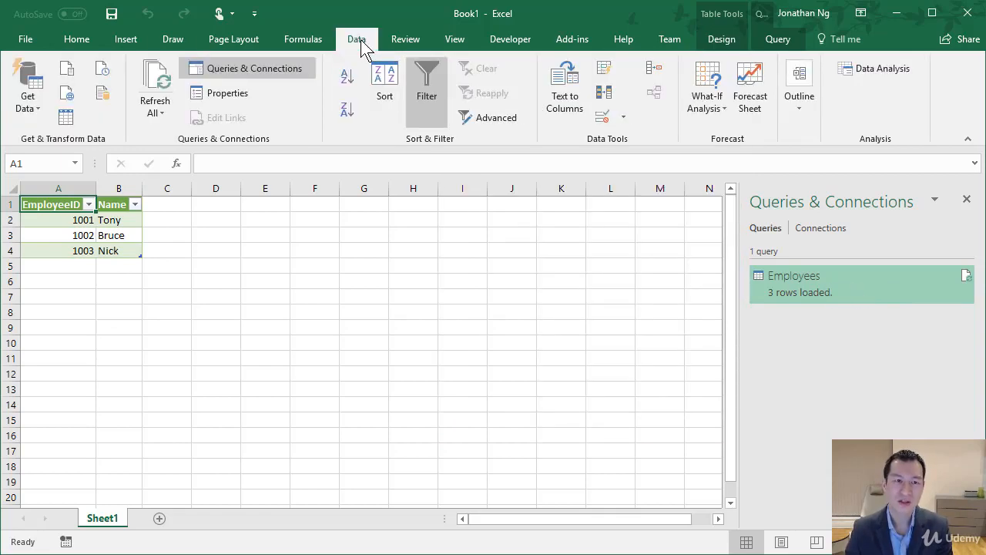
pyautogui.click(28, 104)
pyautogui.moveTo(115, 146)
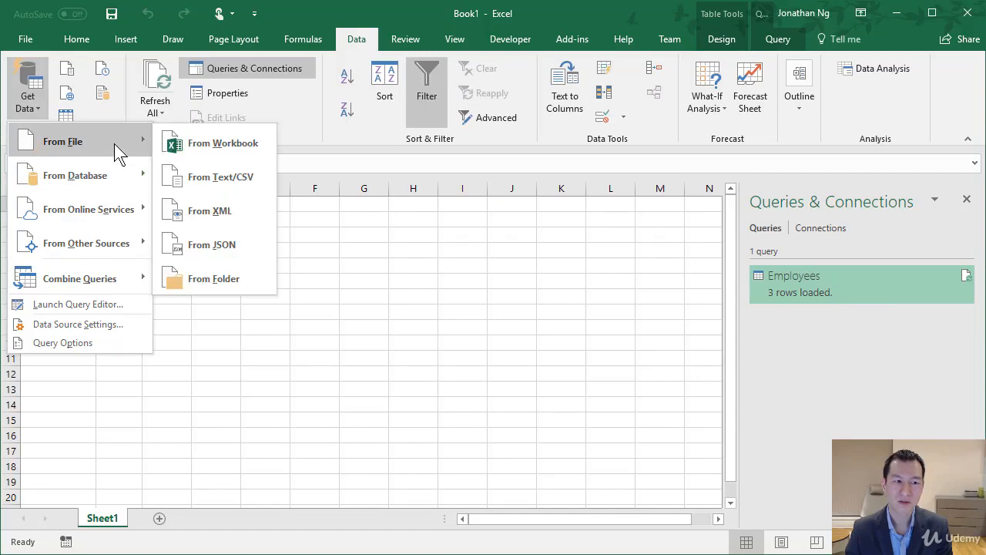
pyautogui.click(234, 183)
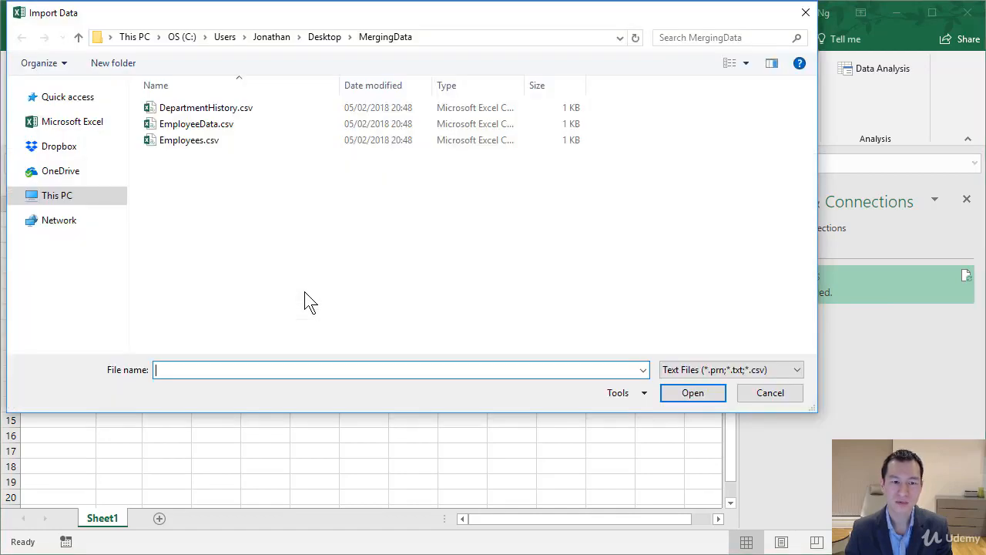
pyautogui.doubleClick(210, 127)
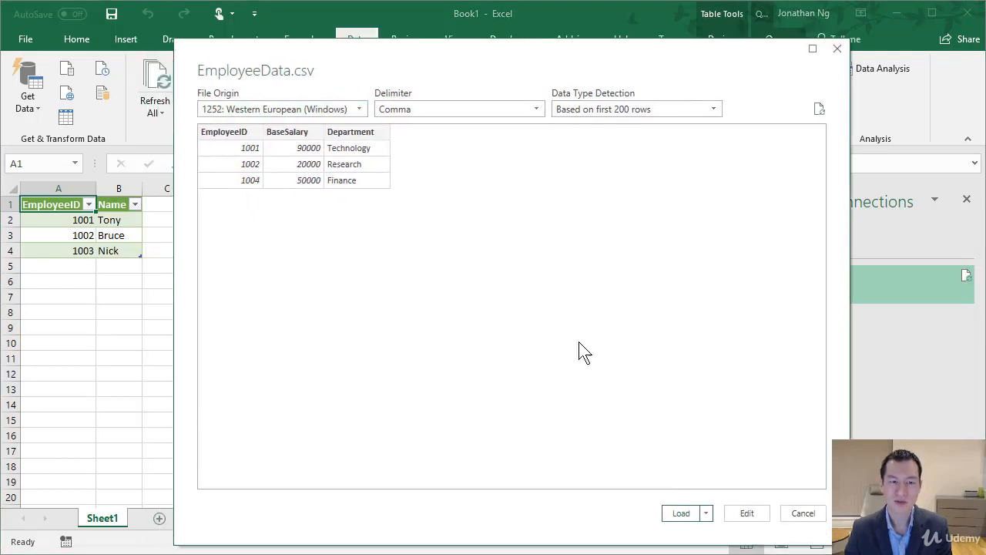
# Load the EmployeeData file as a table into the existing worksheet at cell E1 of Sheet1
pyautogui.click(705, 513)
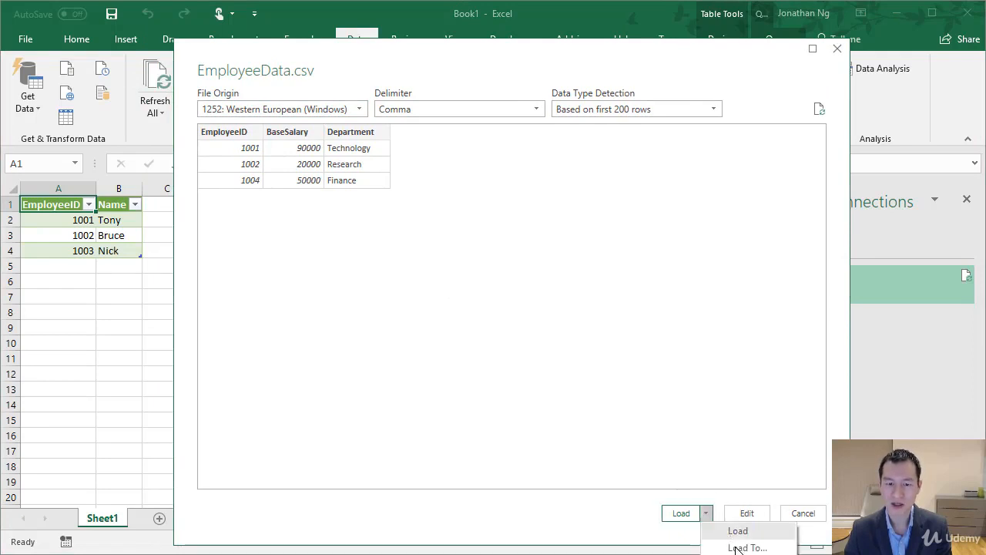
pyautogui.click(730, 531)
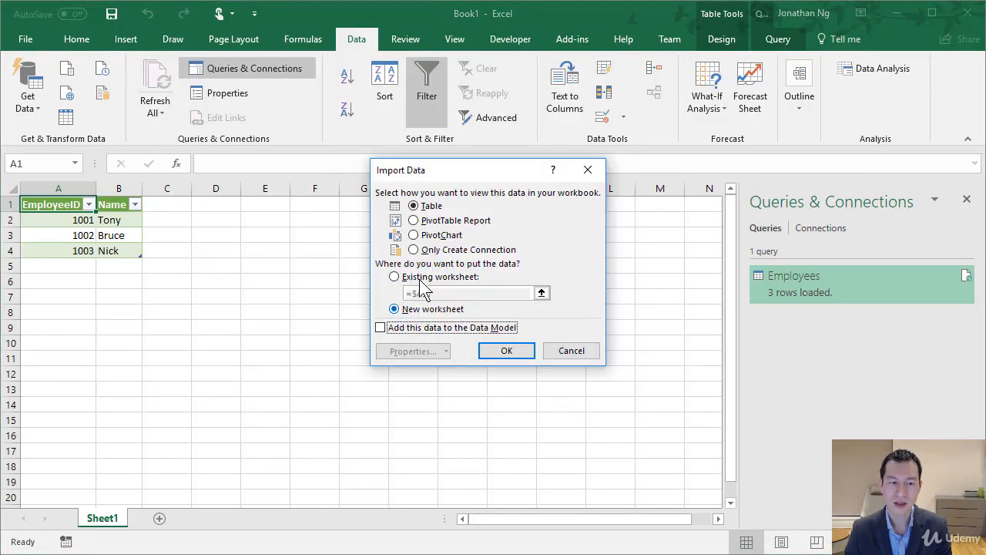
pyautogui.click(412, 279)
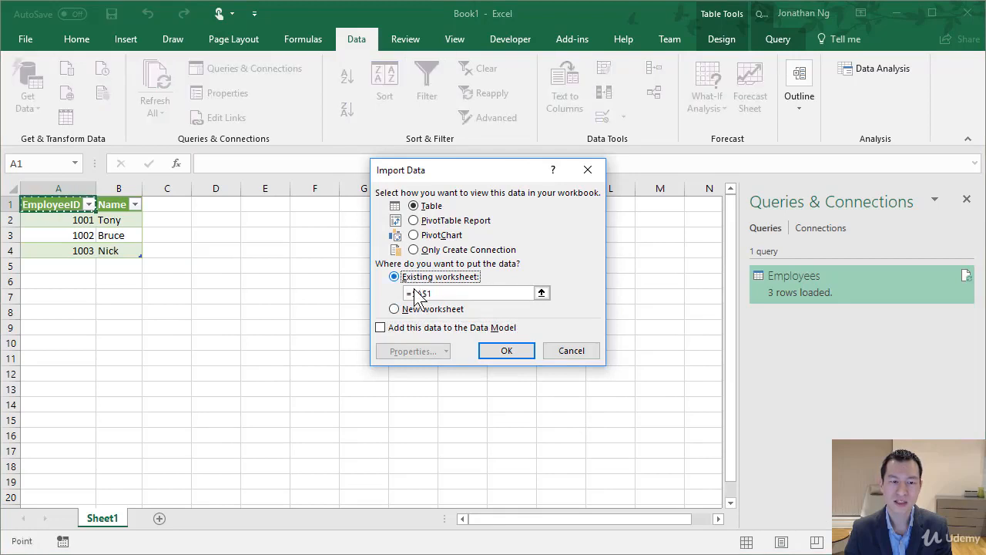
pyautogui.click(261, 205)
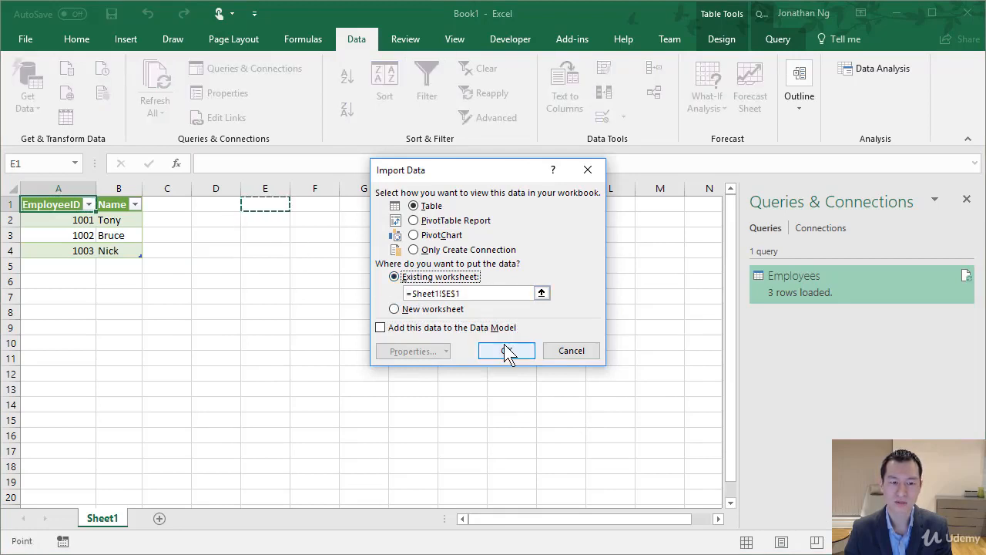
pyautogui.click(506, 350)
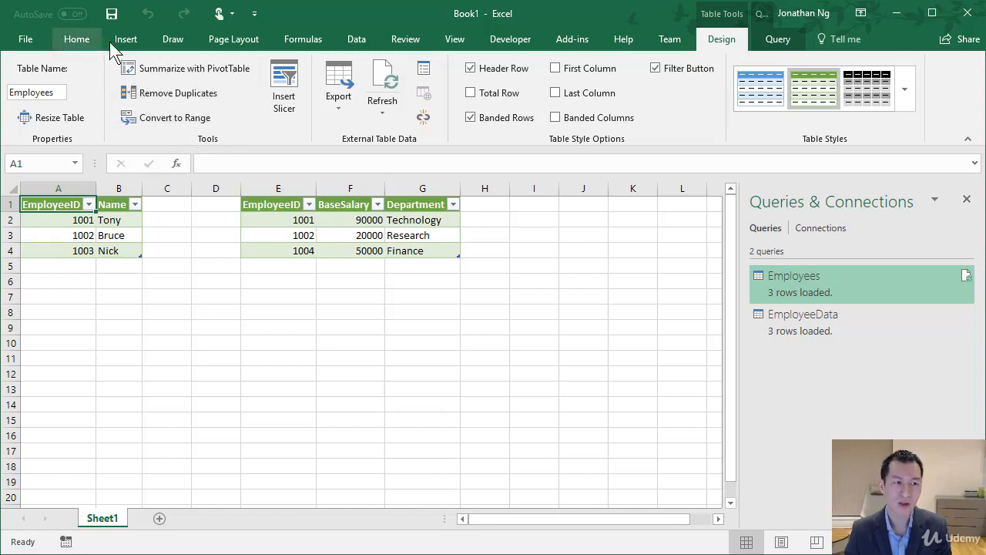
# Start a query merge with Employees as the first table and EmployeeData as the second
pyautogui.click(358, 42)
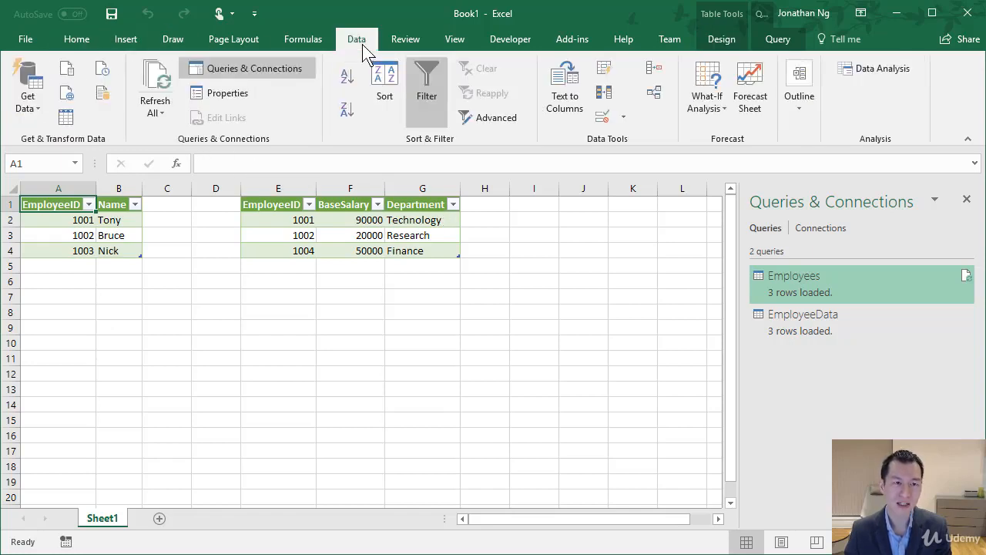
pyautogui.click(36, 103)
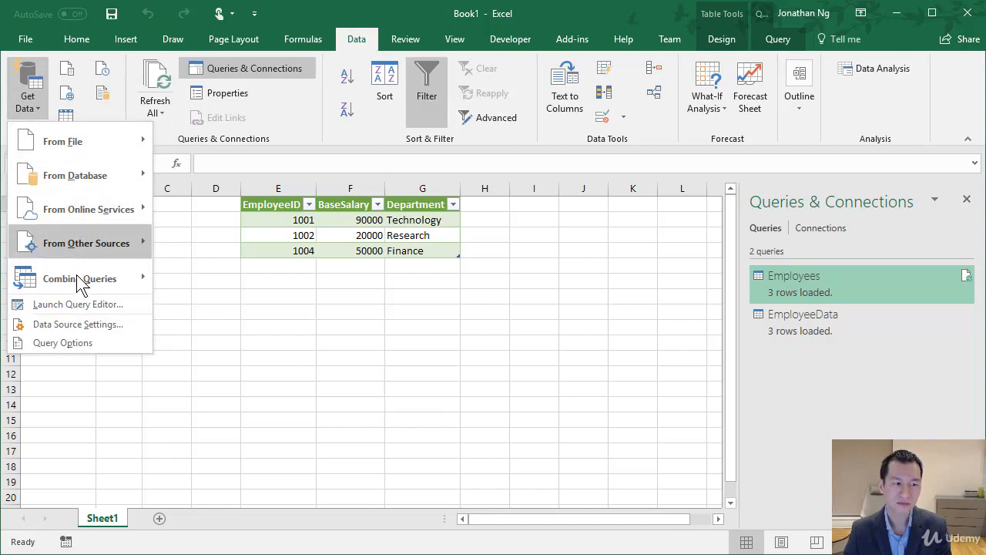
pyautogui.moveTo(82, 286)
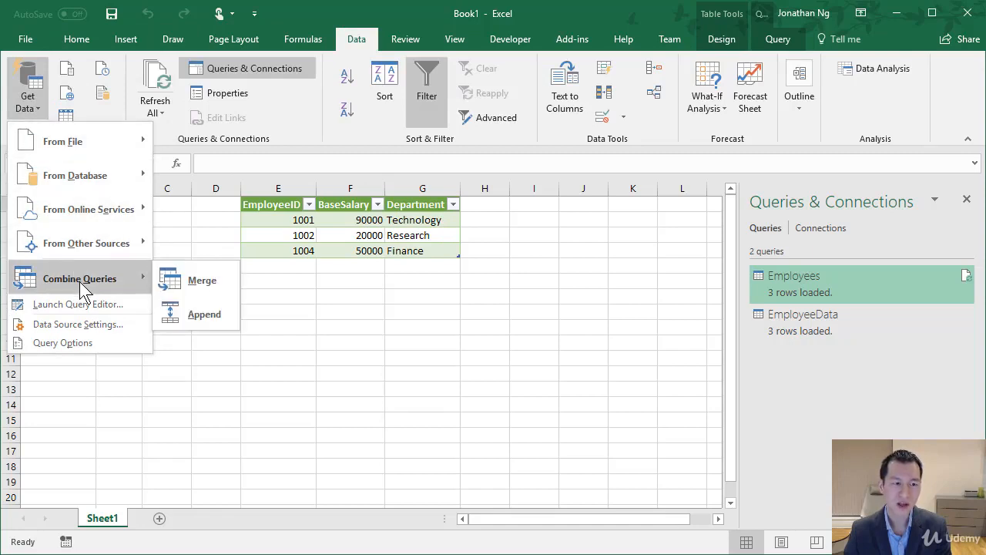
pyautogui.click(202, 280)
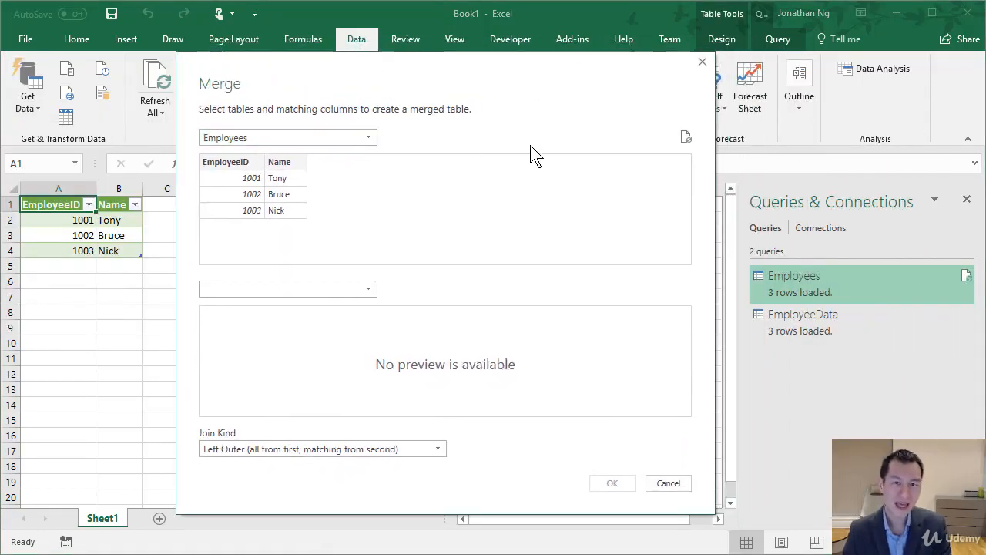
pyautogui.click(299, 142)
pyautogui.click(299, 144)
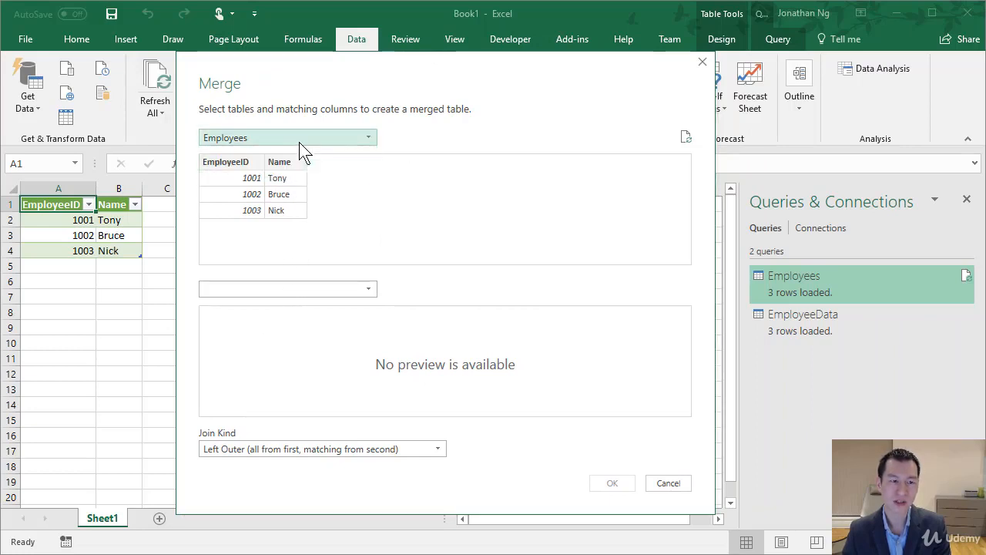
pyautogui.click(285, 288)
pyautogui.click(268, 305)
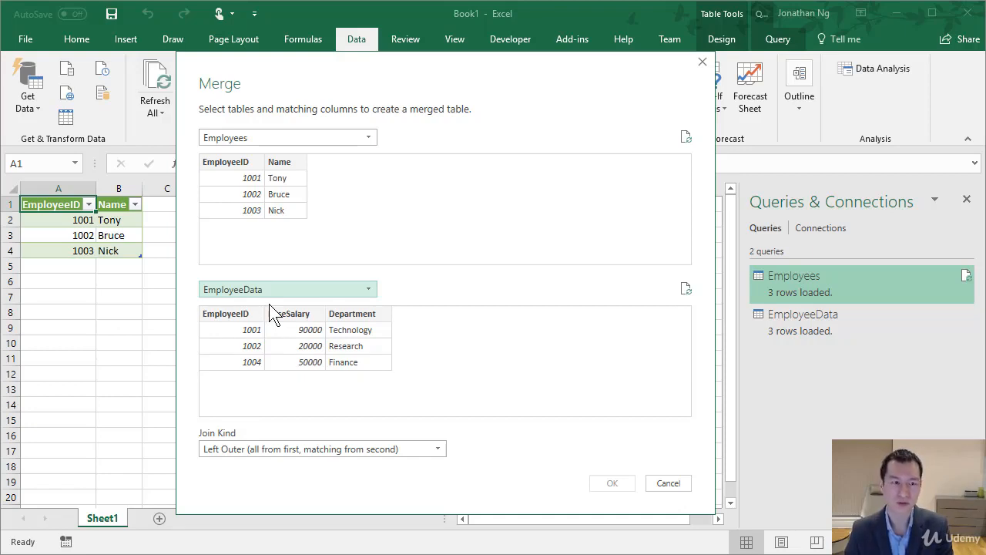
# Match both tables on their EmployeeID columns and create the merge with the Left Outer join kind
pyautogui.click(237, 167)
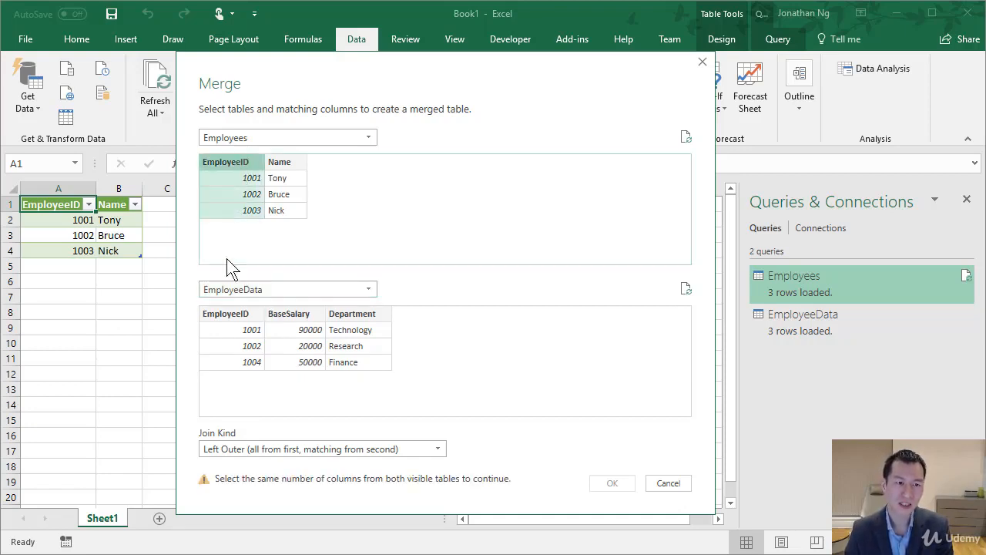
pyautogui.click(225, 314)
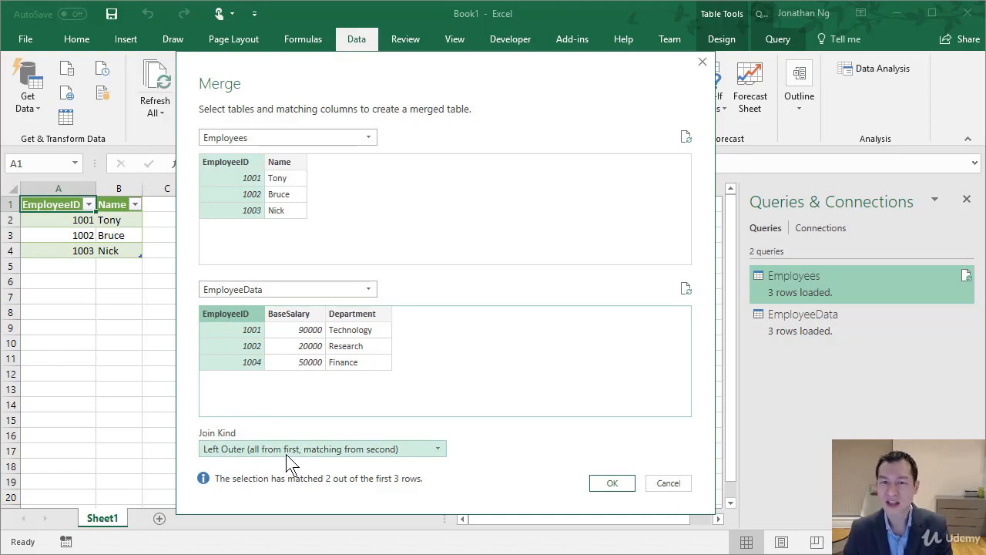
pyautogui.click(328, 454)
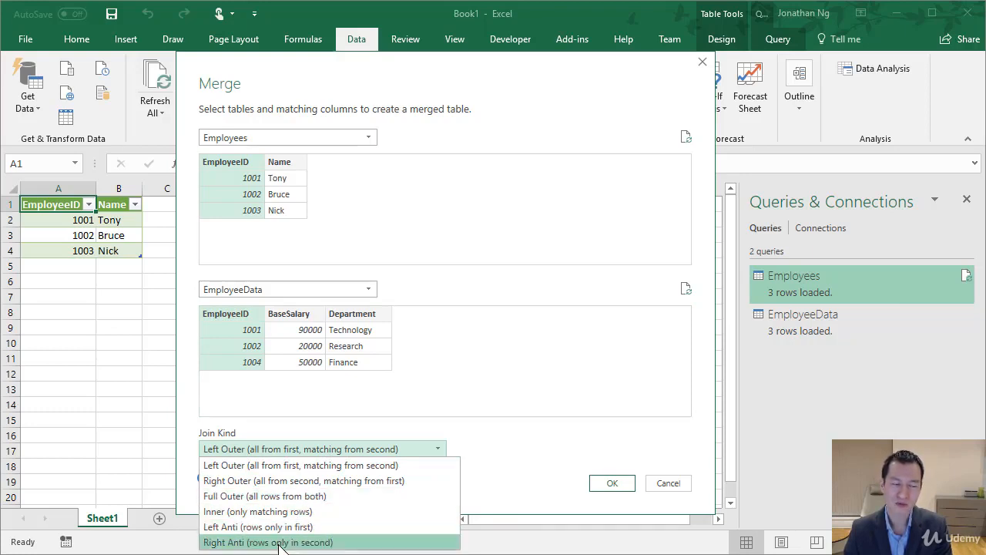
pyautogui.click(492, 427)
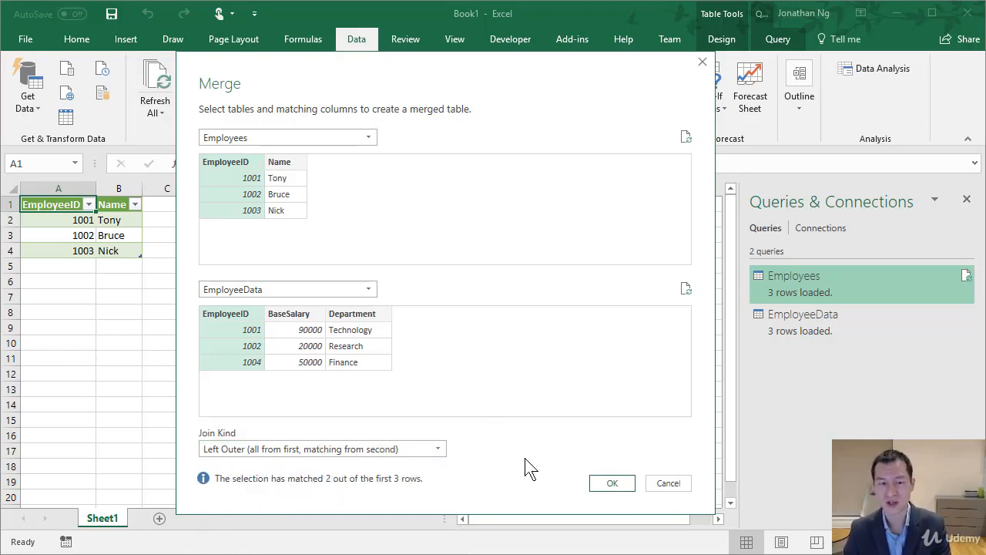
pyautogui.click(613, 483)
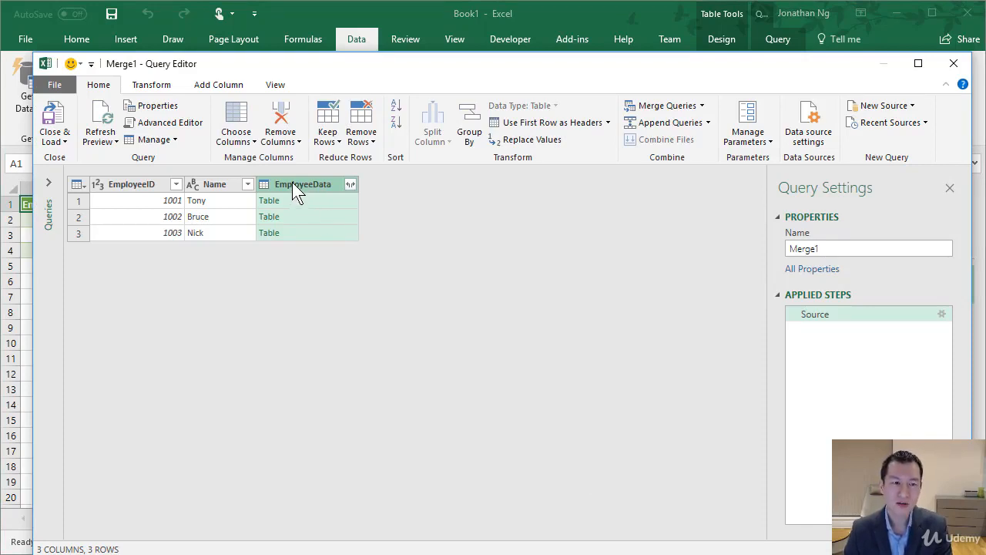
# Expand the merged EmployeeData column to only BaseSalary and Department, with the original column name as prefix
pyautogui.click(351, 185)
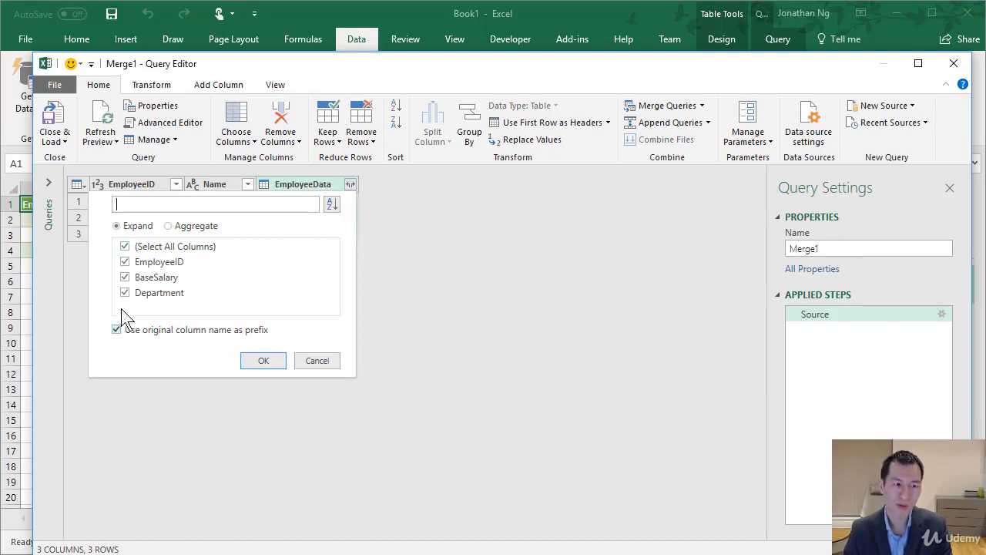
pyautogui.click(124, 262)
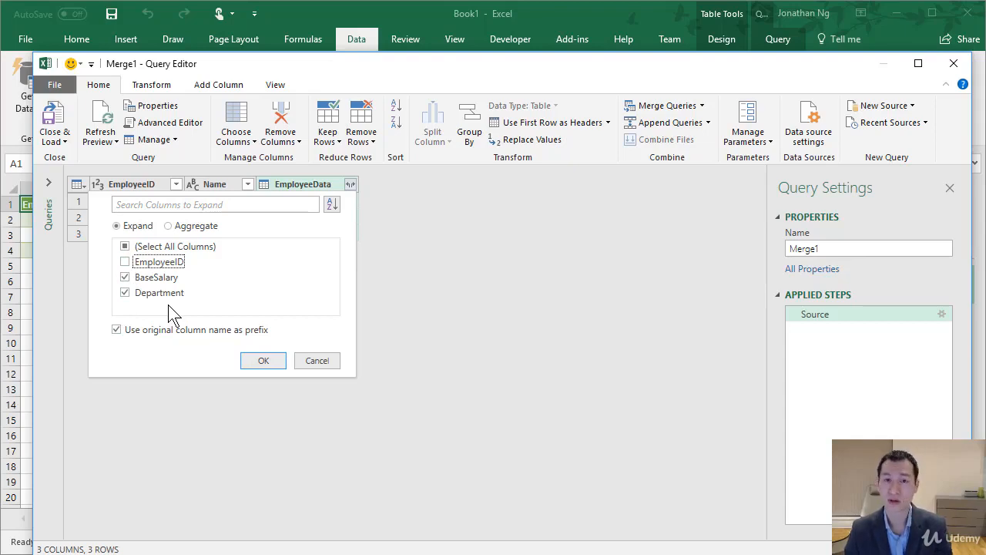
pyautogui.click(260, 361)
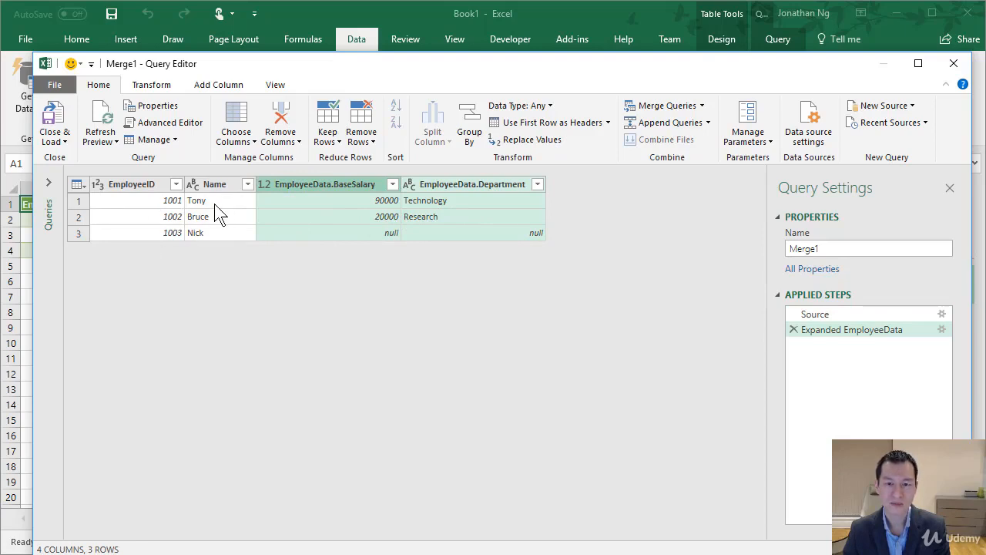
# Load the merged query as a table into the existing worksheet at cell A8 of Sheet1
pyautogui.click(56, 142)
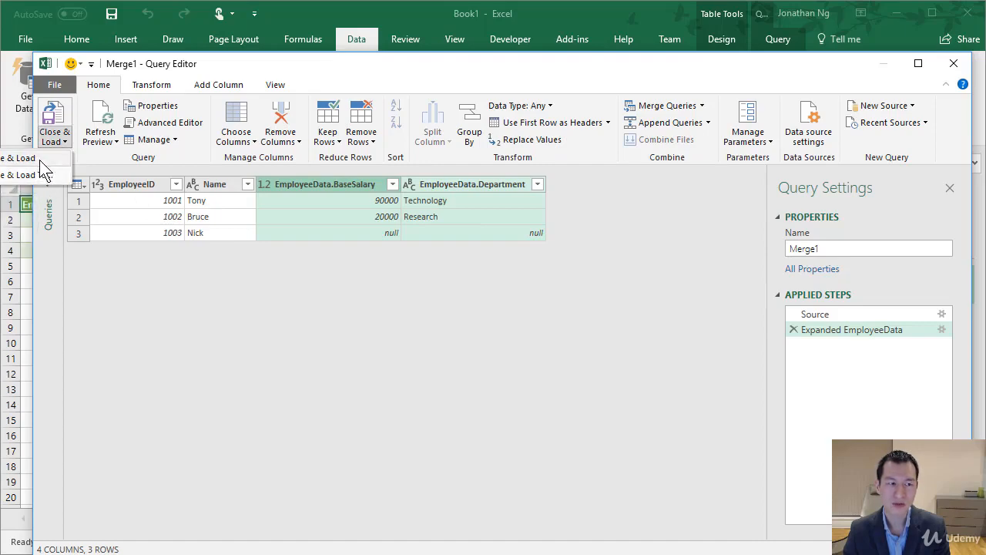
pyautogui.click(43, 174)
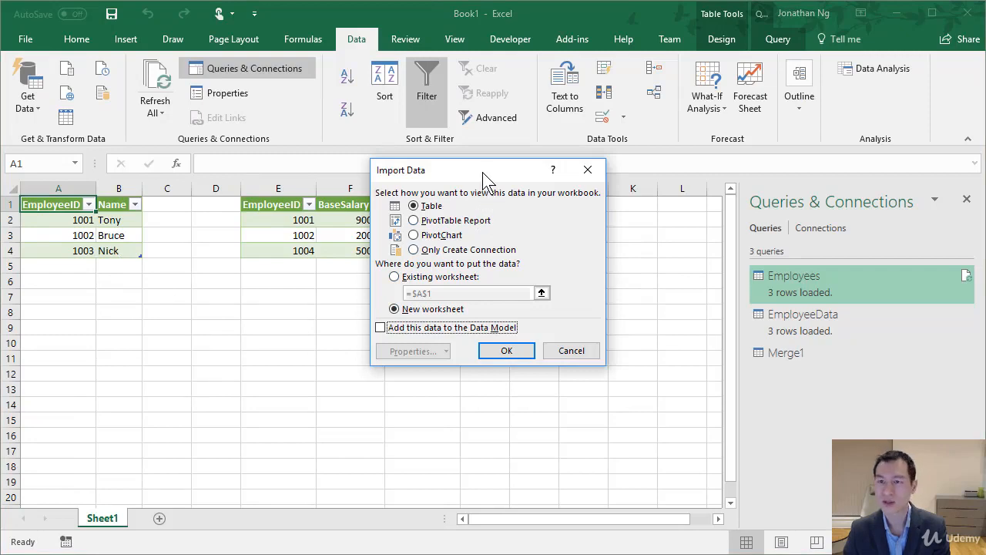
pyautogui.click(415, 279)
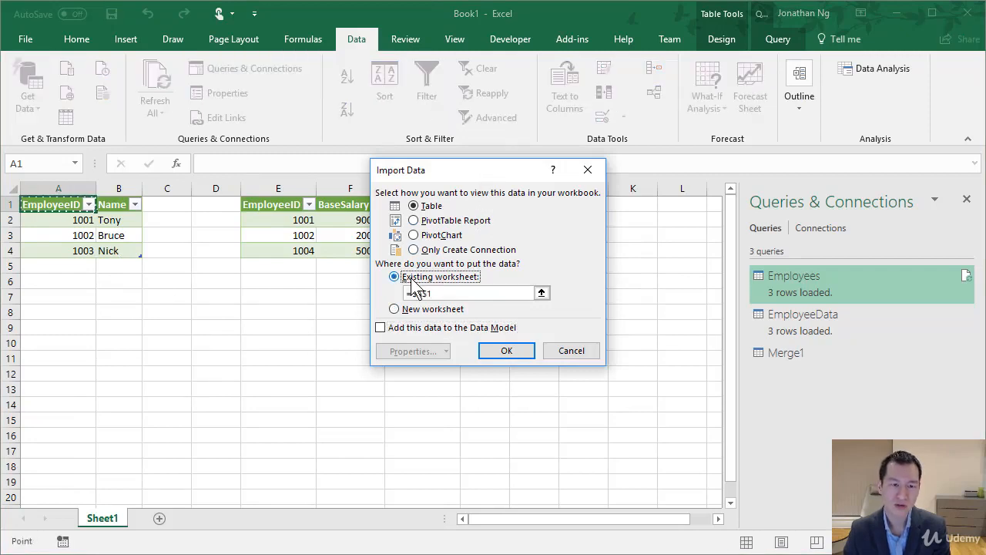
pyautogui.click(62, 310)
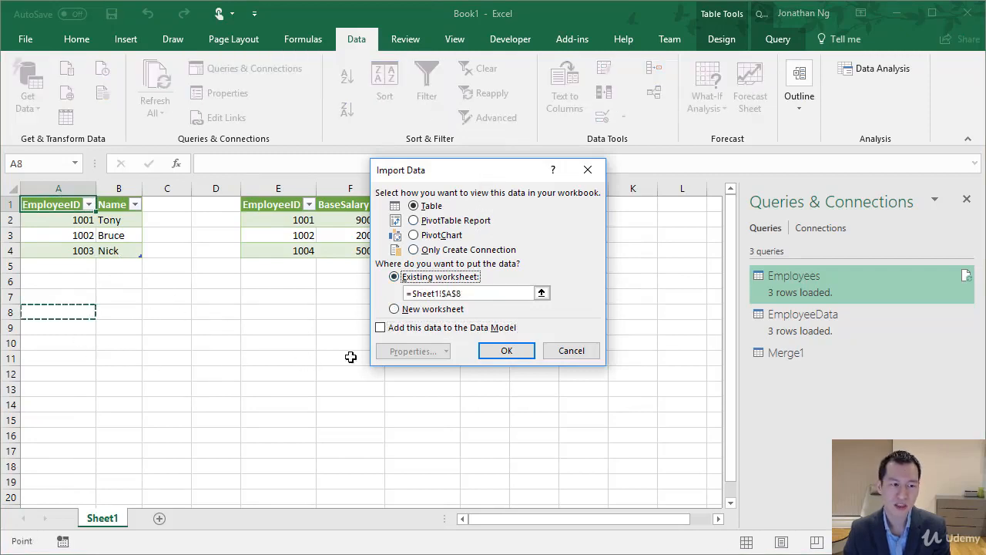
pyautogui.click(499, 352)
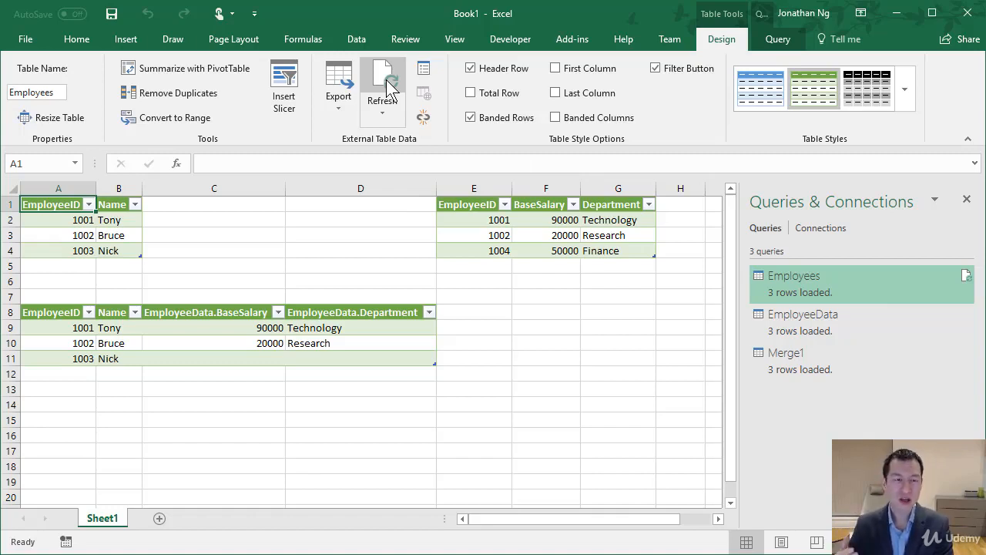
# Open the Employees query for editing, examine its Source step's file path and import settings, and close the editor without changes
pyautogui.rightClick(806, 282)
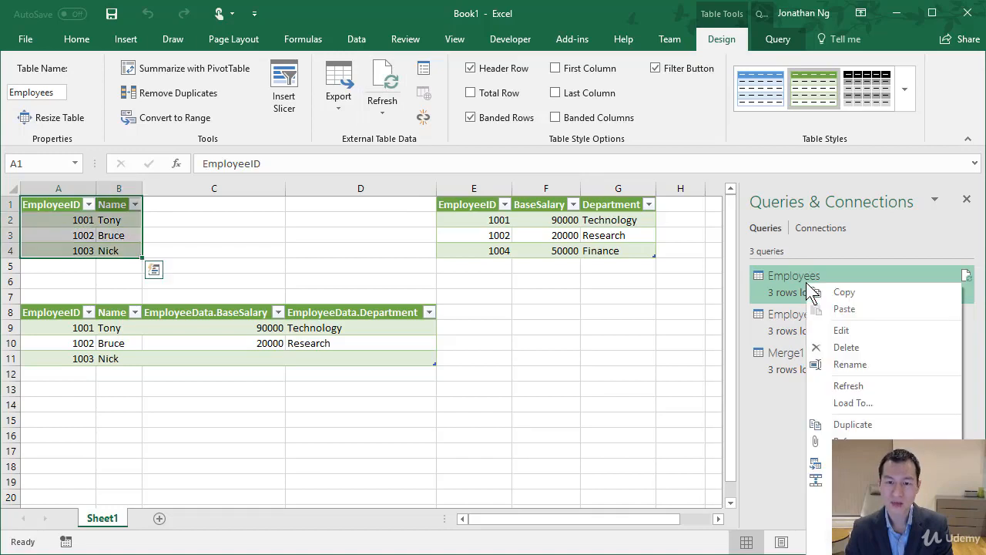
pyautogui.click(851, 329)
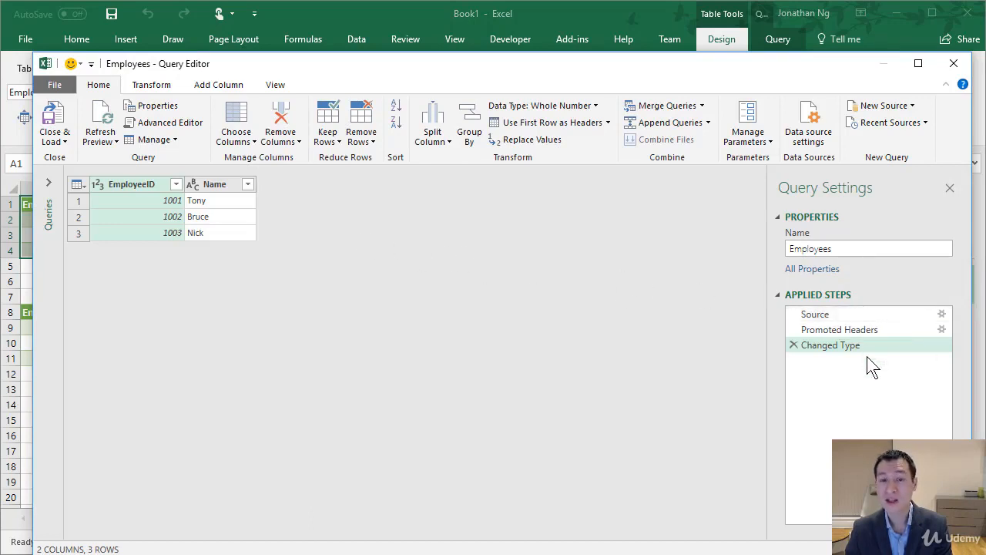
pyautogui.click(828, 316)
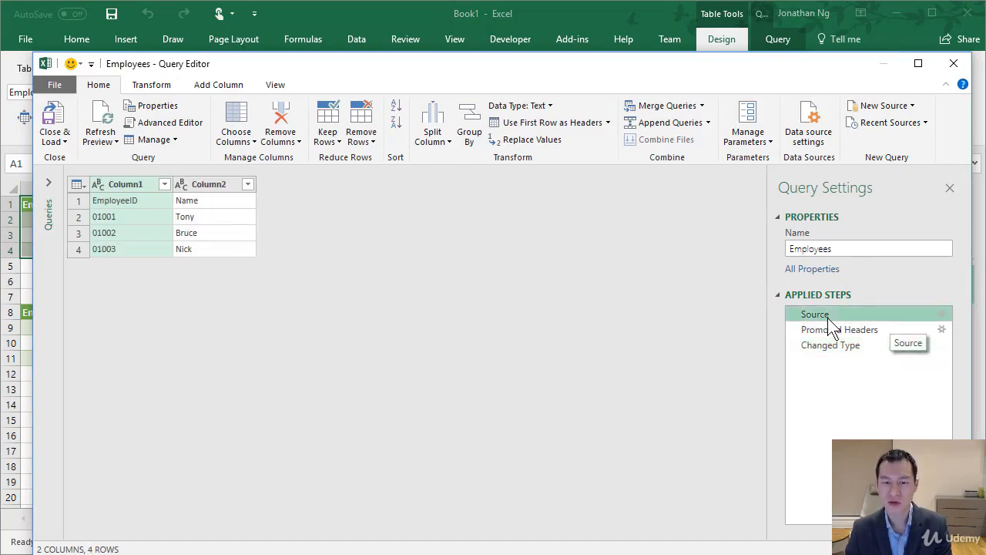
pyautogui.click(942, 314)
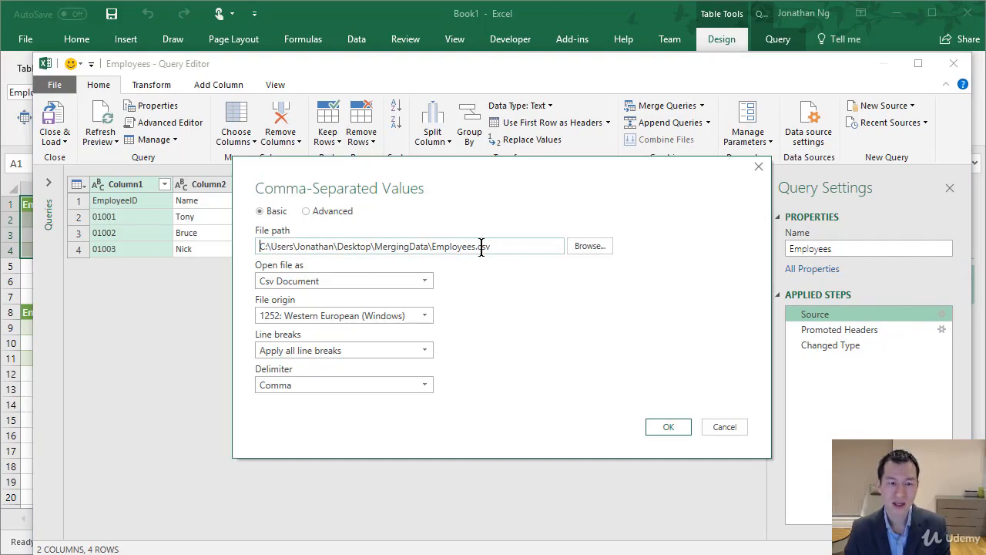
pyautogui.click(504, 248)
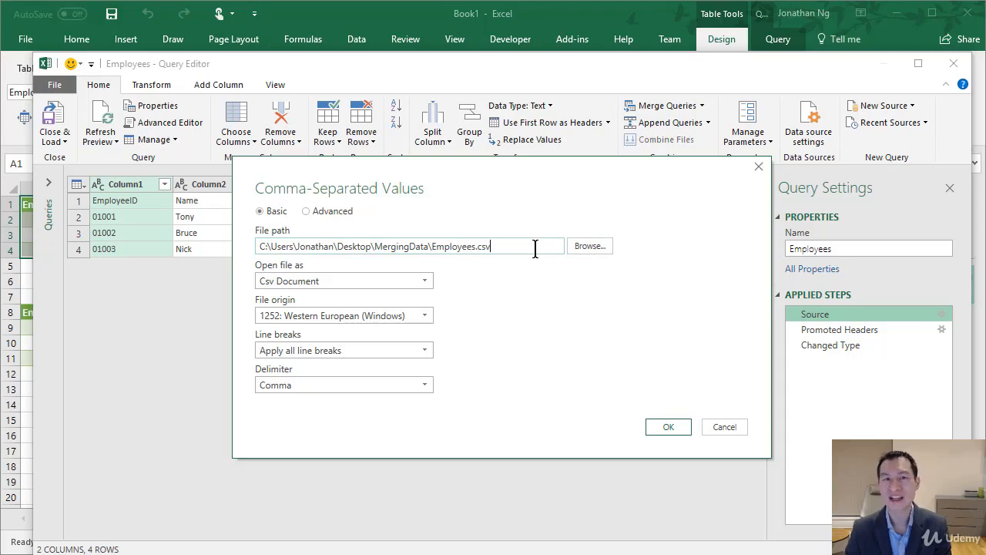
pyautogui.click(717, 424)
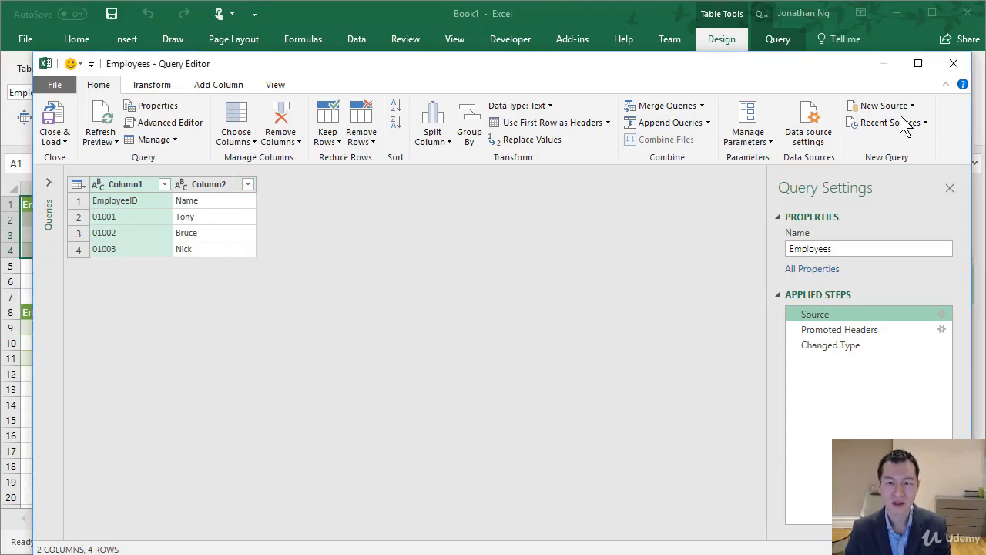
pyautogui.click(953, 63)
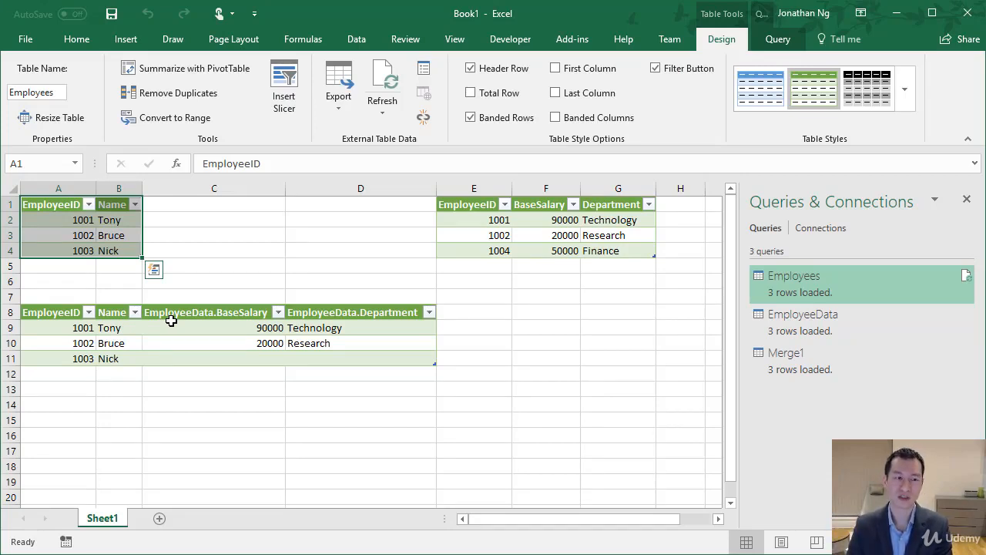
# Compare the EmployeeID values in the EmployeeData table with those in the Employees table and the merged table
pyautogui.click(171, 322)
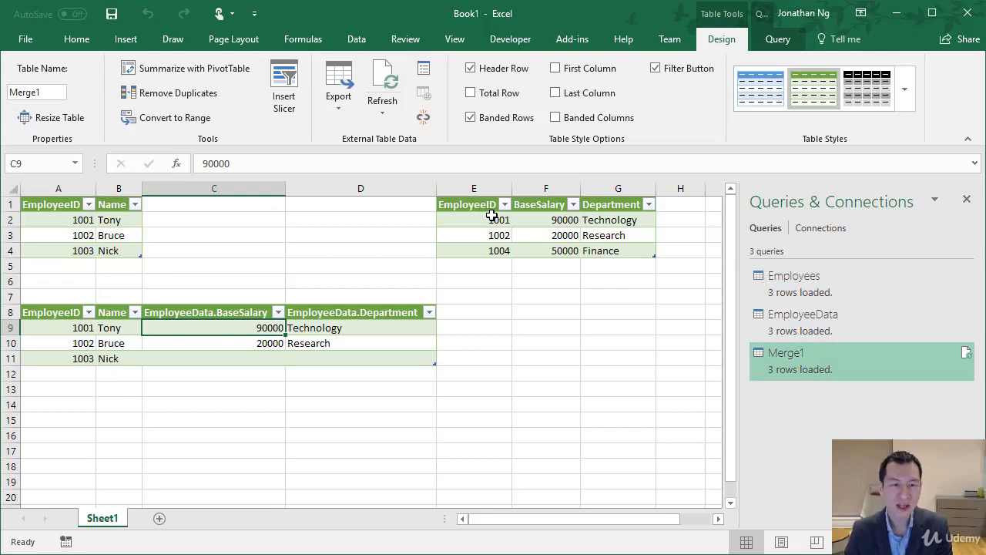
pyautogui.click(488, 218)
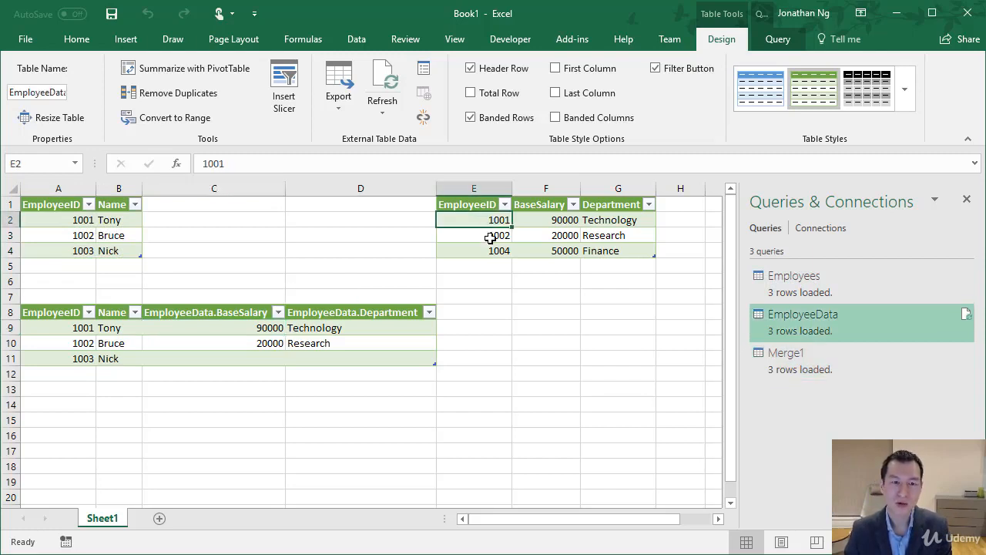
pyautogui.click(490, 236)
pyautogui.click(488, 248)
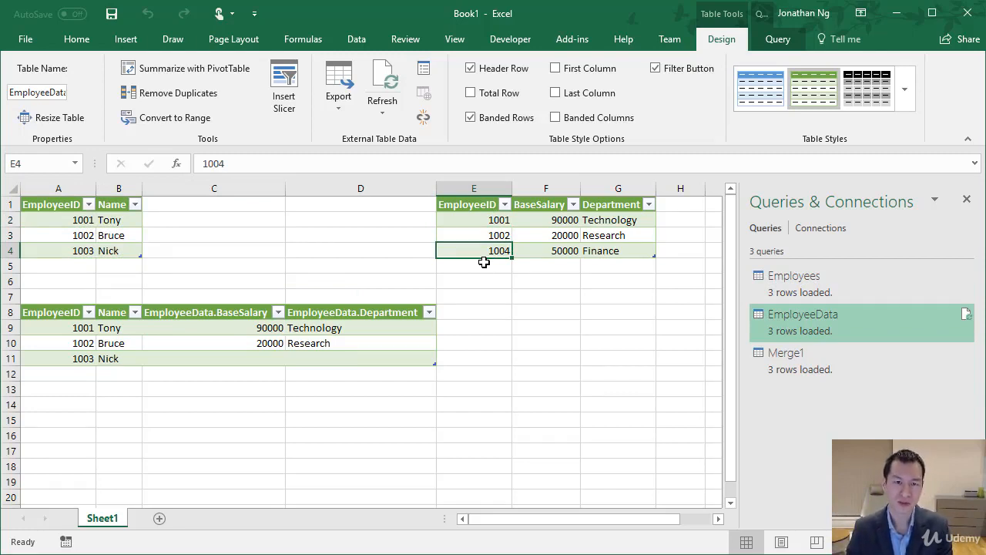
pyautogui.click(82, 220)
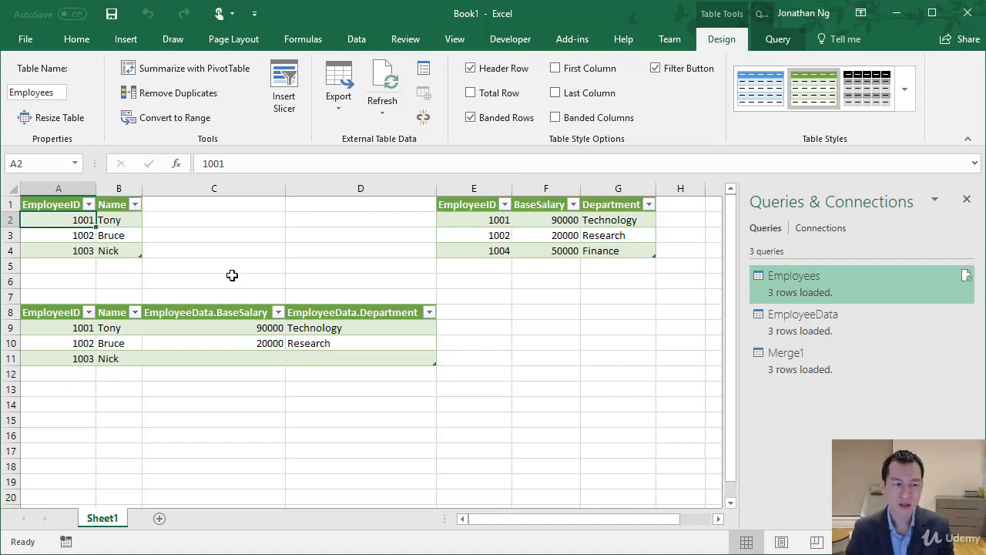
# Select cell A14 and start importing DepartmentHistory.csv from the MergingData folder as a text/CSV source
pyautogui.click(72, 397)
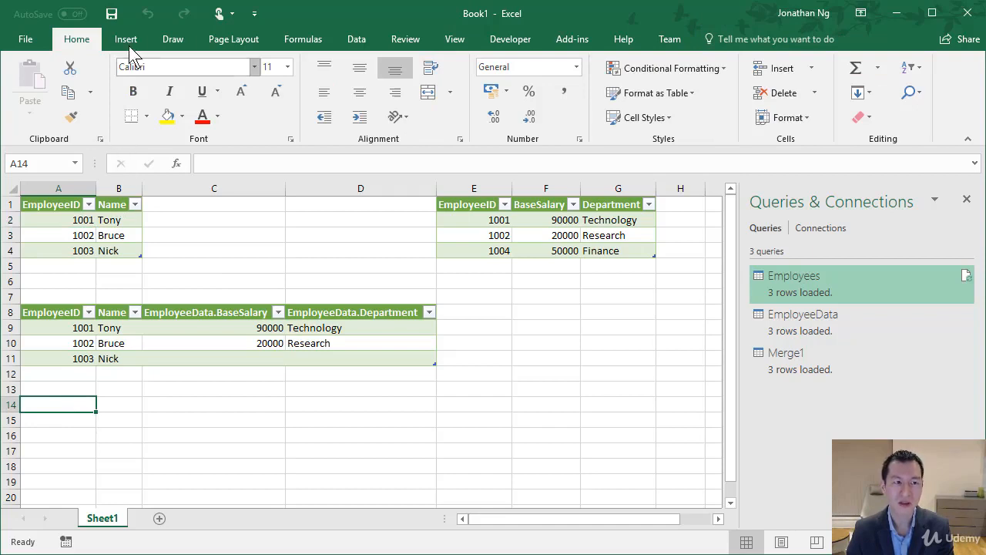
pyautogui.click(356, 38)
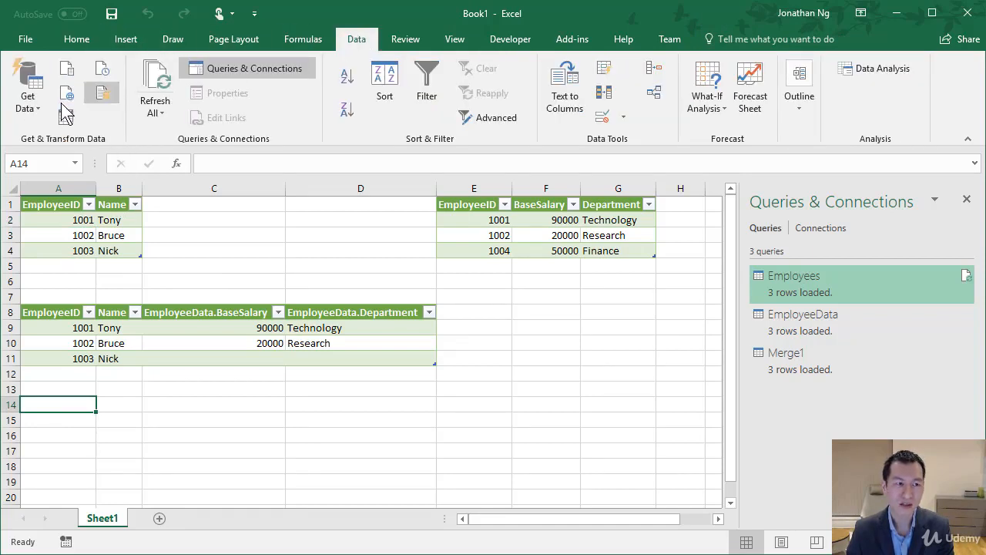
pyautogui.click(30, 98)
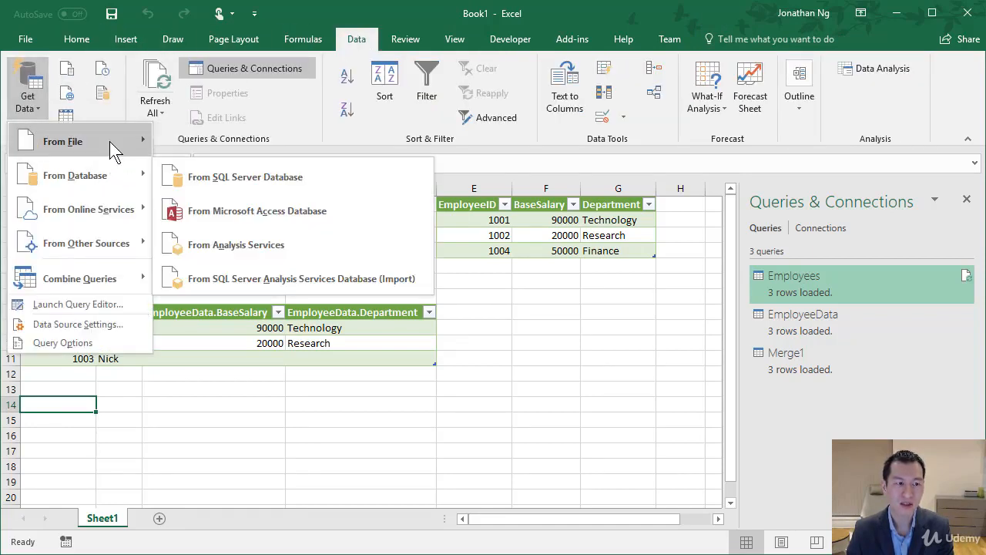
pyautogui.moveTo(109, 141)
pyautogui.click(219, 177)
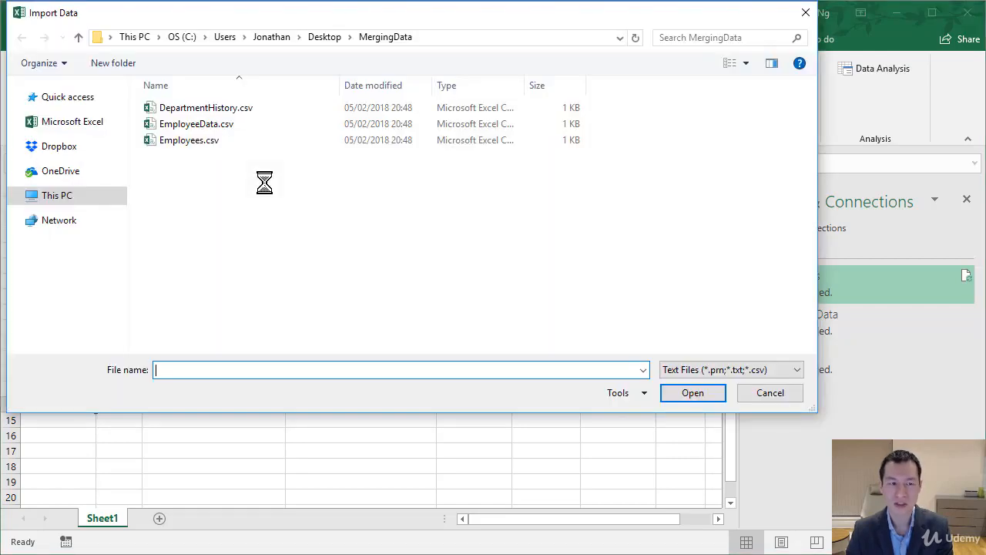
pyautogui.doubleClick(191, 121)
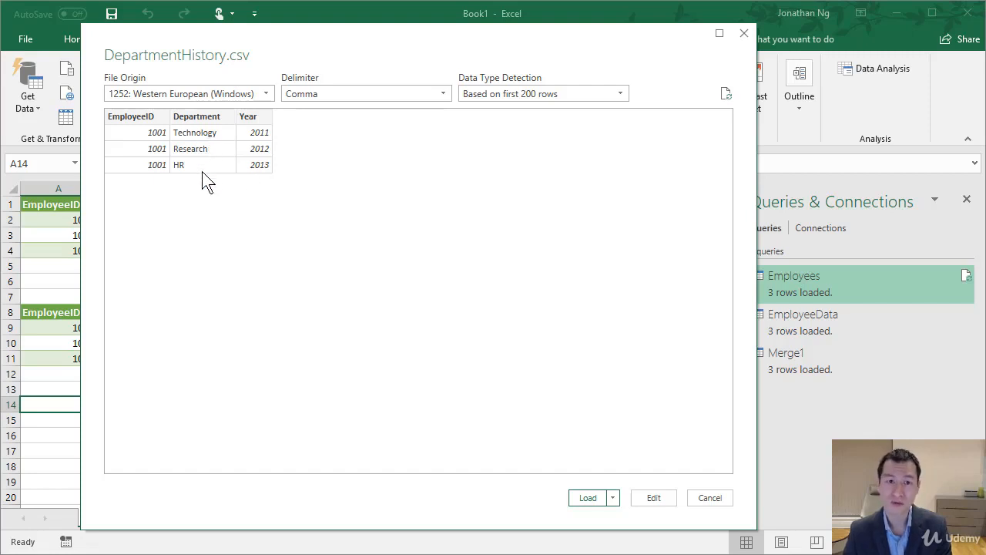
# Load the DepartmentHistory data as a table into the existing worksheet at cell A14 of Sheet1
pyautogui.click(612, 497)
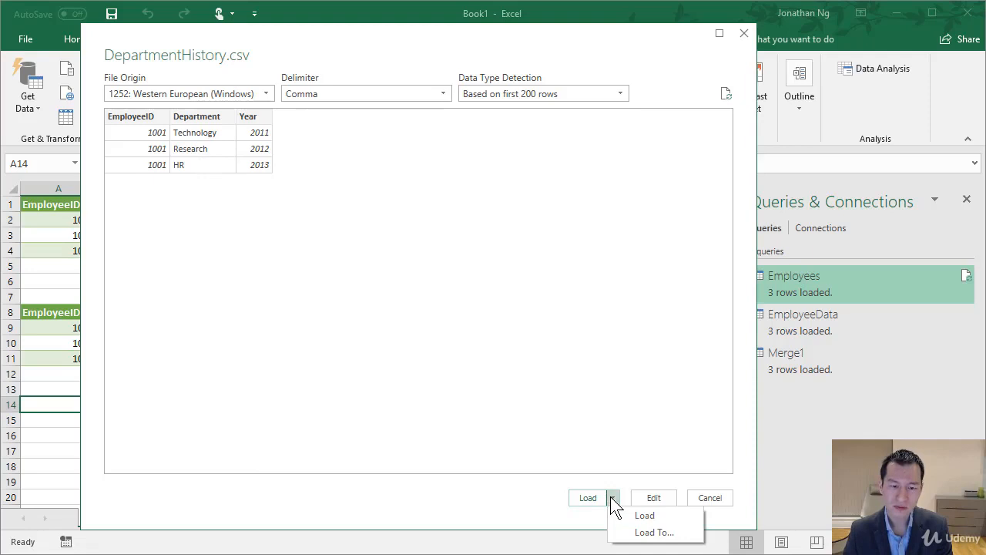
pyautogui.click(642, 533)
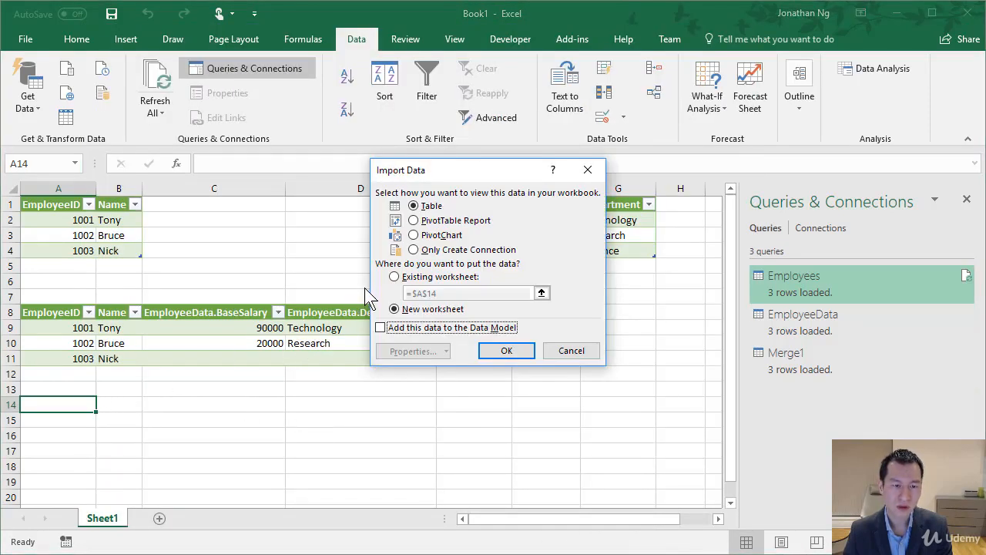
pyautogui.click(393, 276)
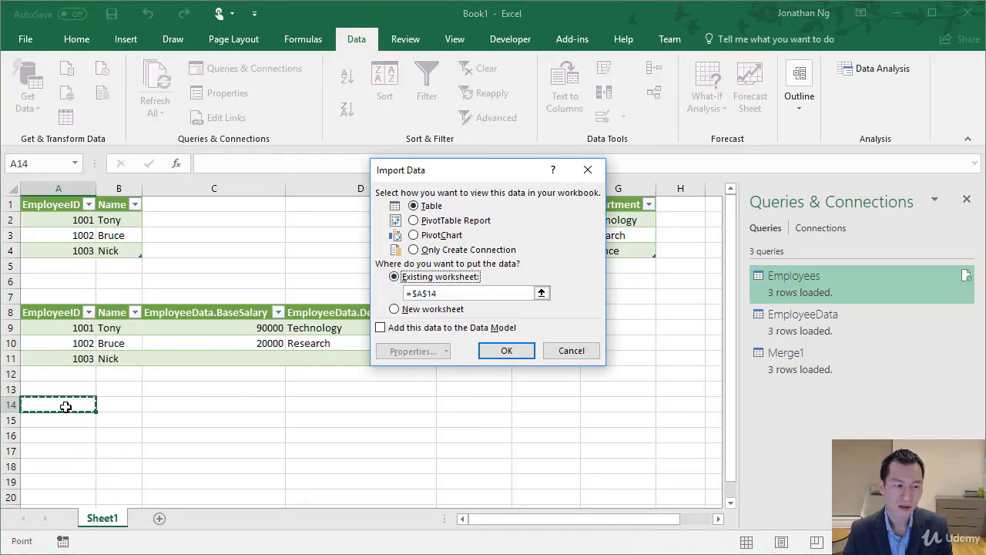
pyautogui.click(500, 350)
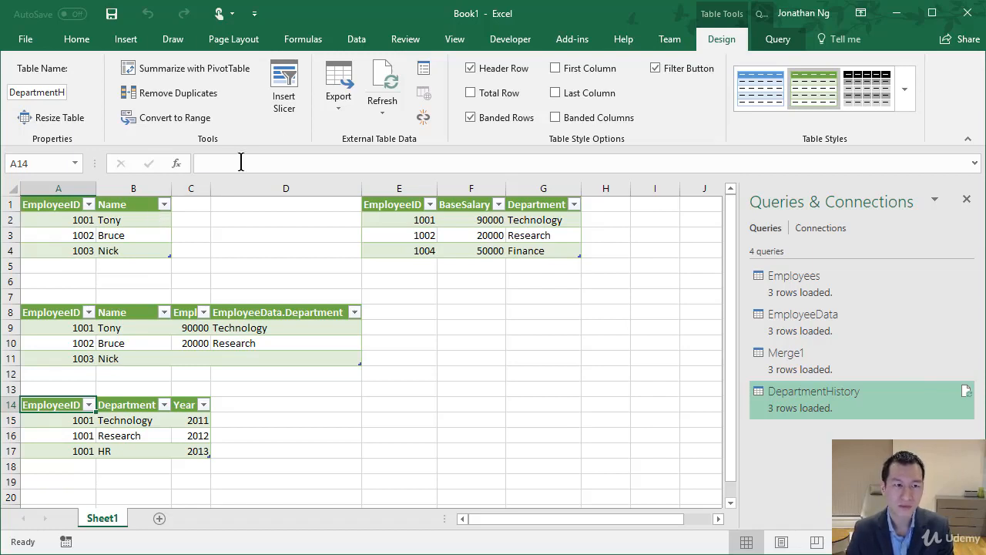
# Start a query merge with Employees as the first table and DepartmentHistory as the second
pyautogui.click(356, 37)
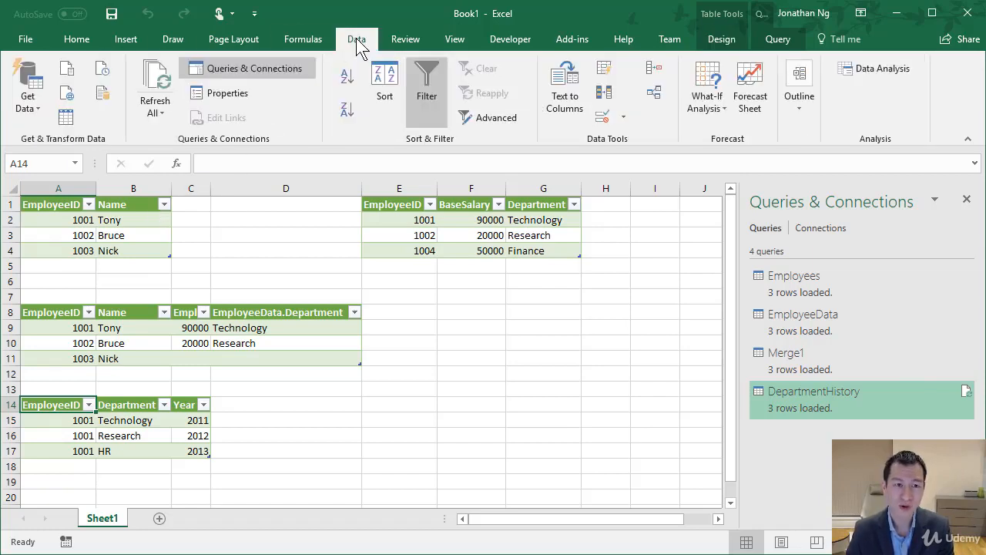
pyautogui.click(34, 114)
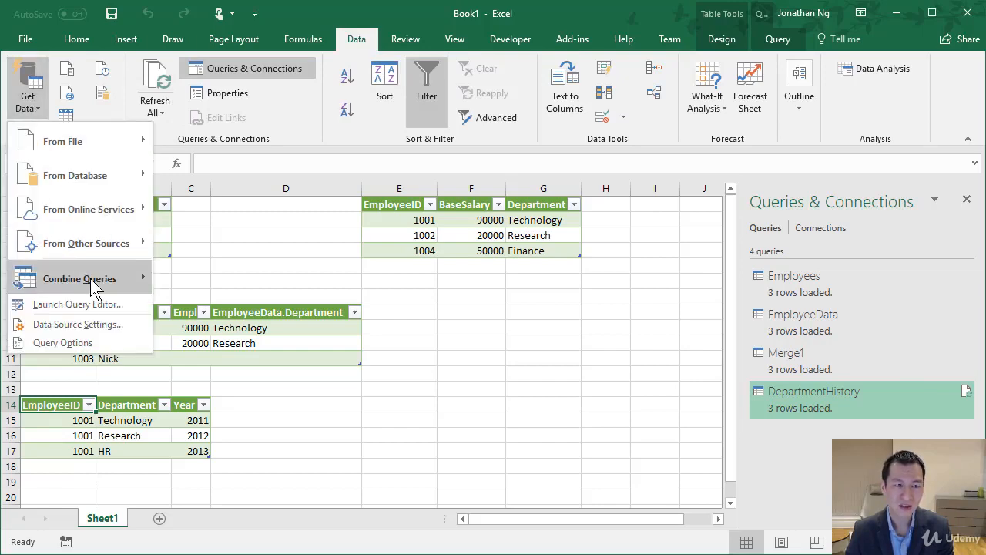
pyautogui.moveTo(90, 278)
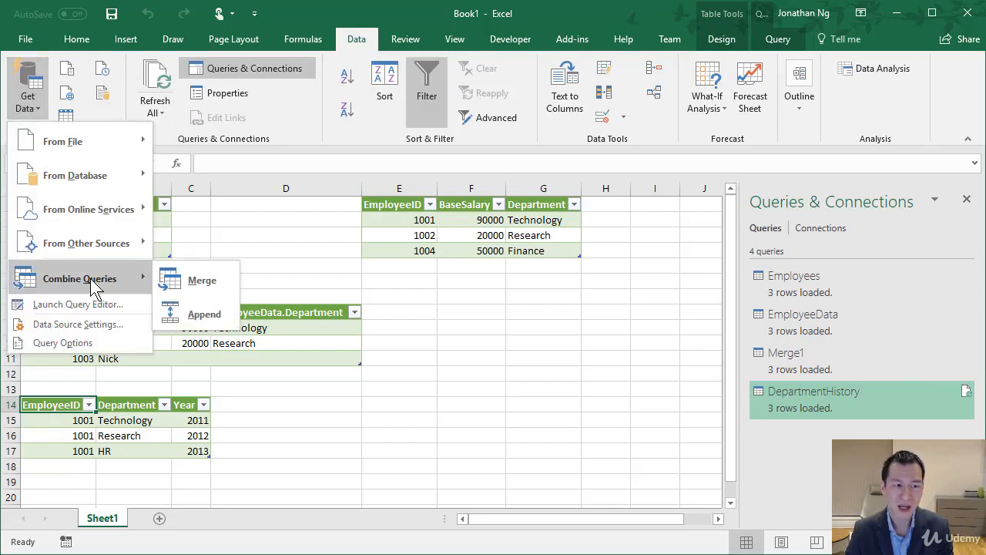
pyautogui.click(221, 291)
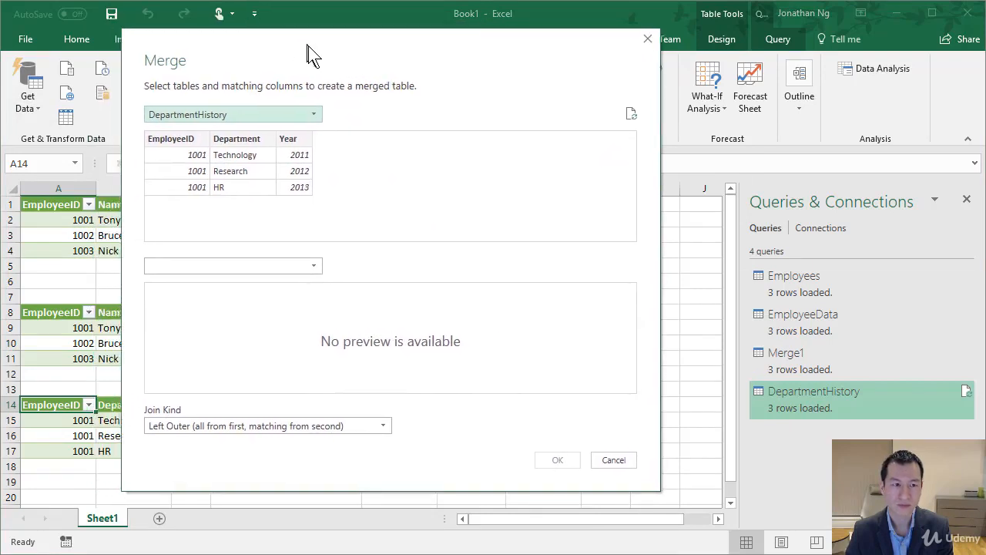
pyautogui.click(266, 120)
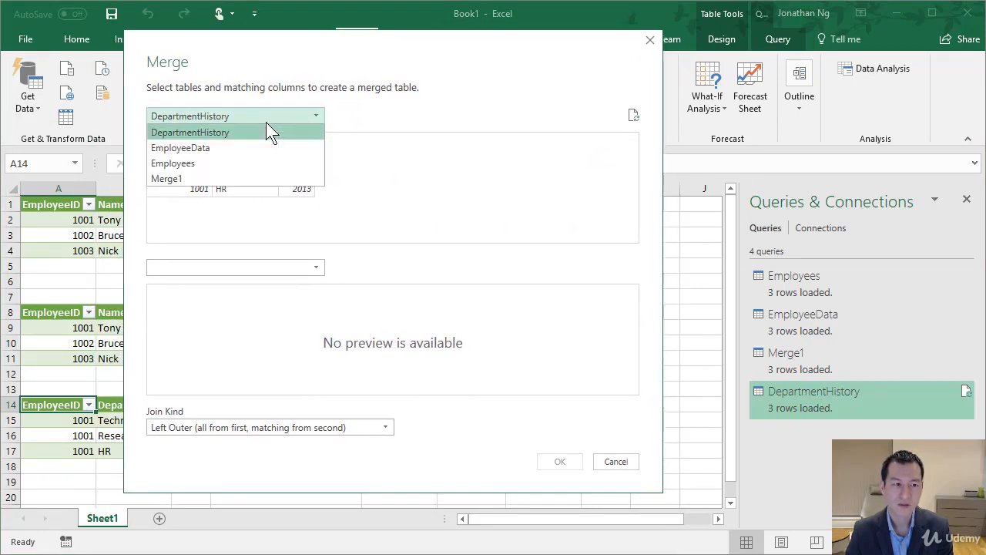
pyautogui.click(193, 163)
pyautogui.click(214, 269)
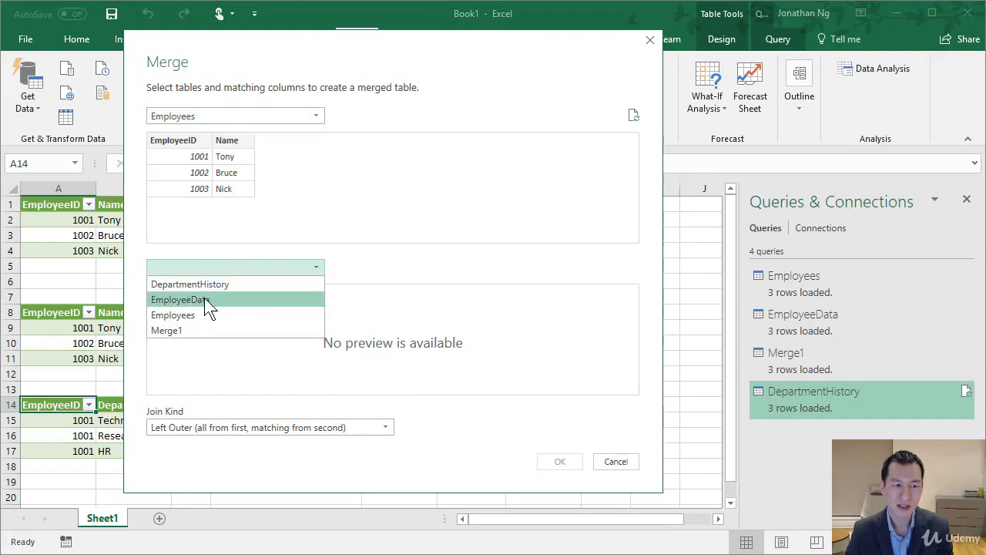
pyautogui.click(214, 284)
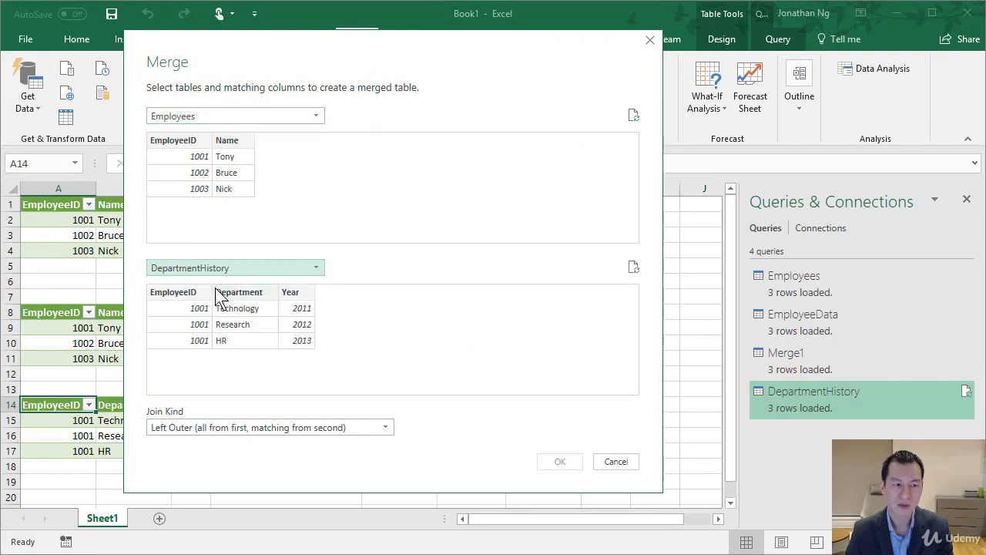
# Match Employees and DepartmentHistory on their EmployeeID columns and create the merge with the Left Outer join kind
pyautogui.click(191, 148)
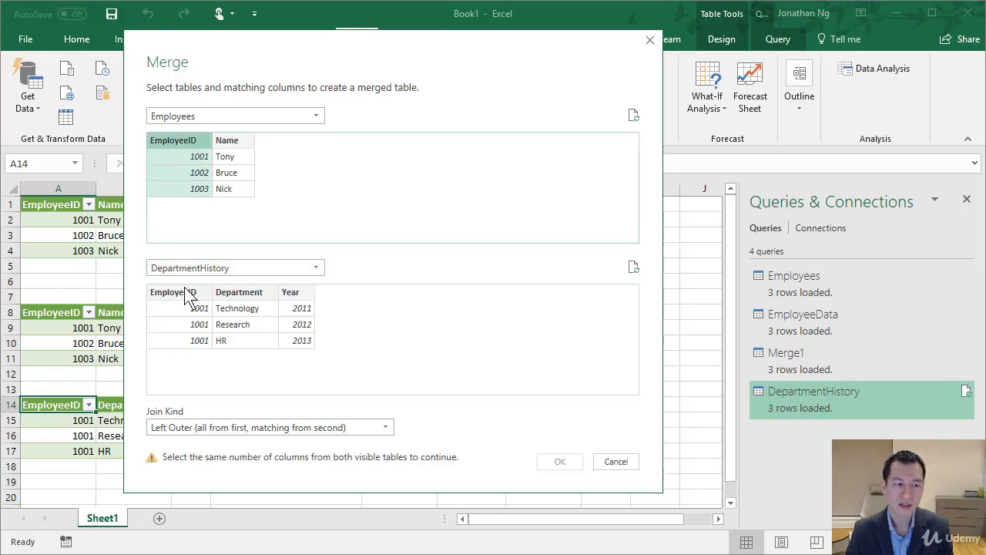
pyautogui.click(188, 296)
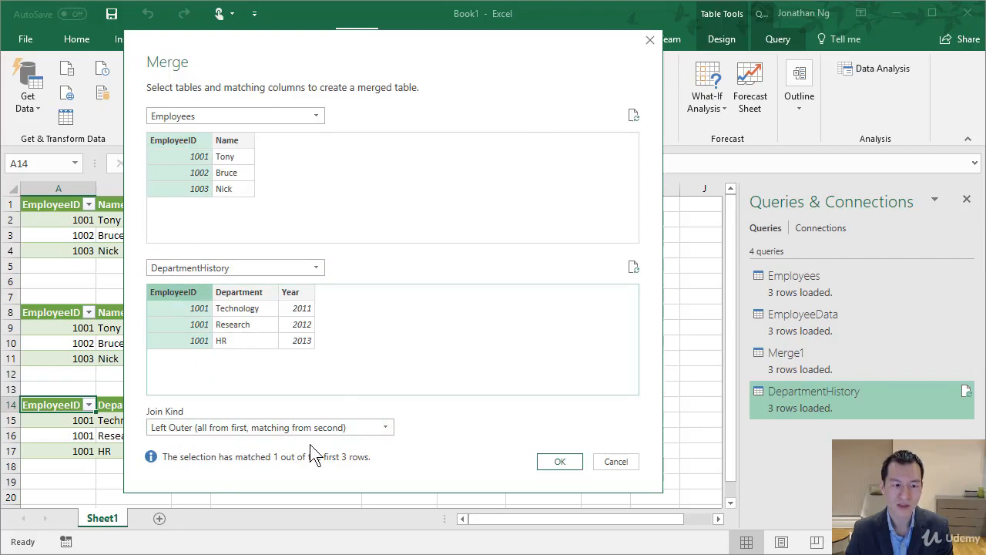
pyautogui.click(557, 463)
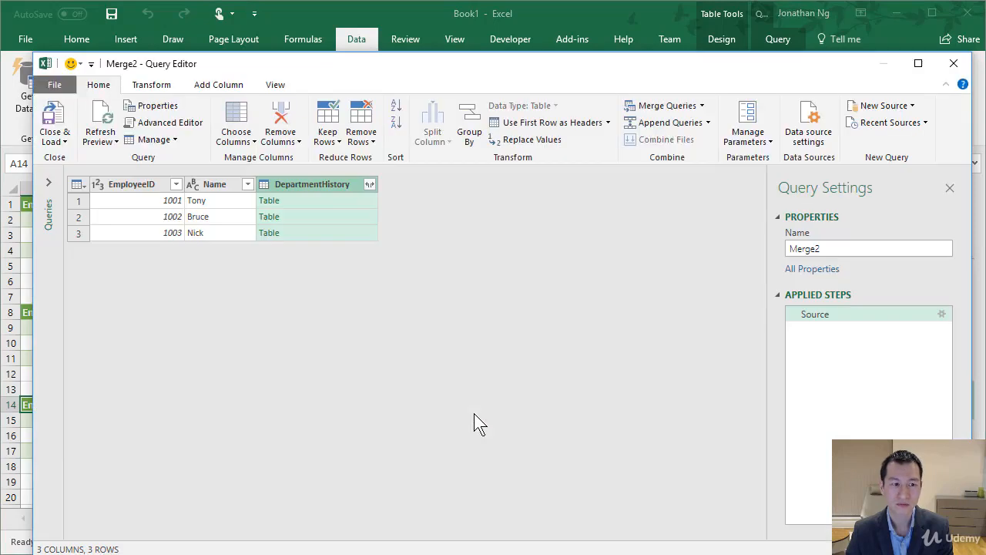
# Expand the merged DepartmentHistory column to include only Department and Year, leaving out EmployeeID and keeping the original column name as prefix
pyautogui.click(370, 184)
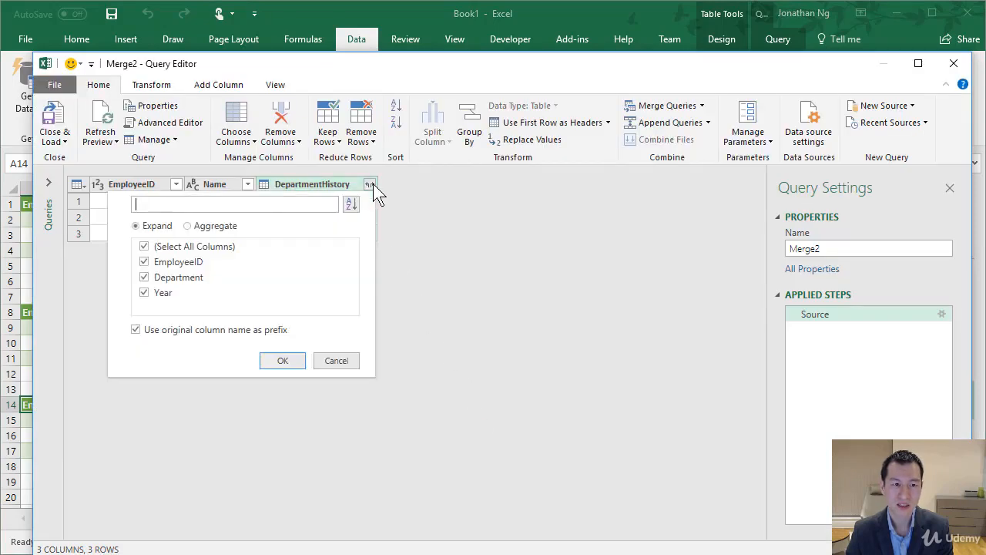
pyautogui.click(144, 262)
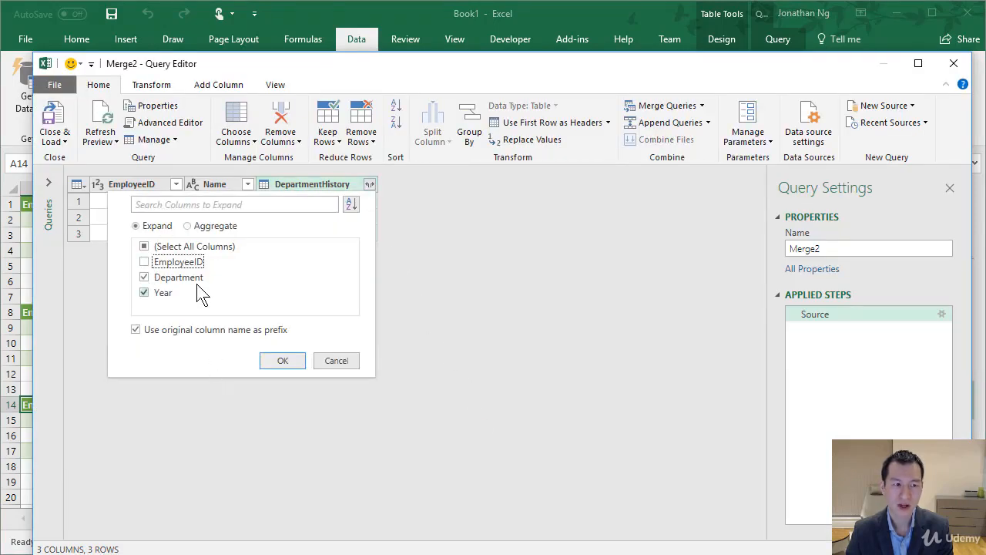
pyautogui.click(282, 362)
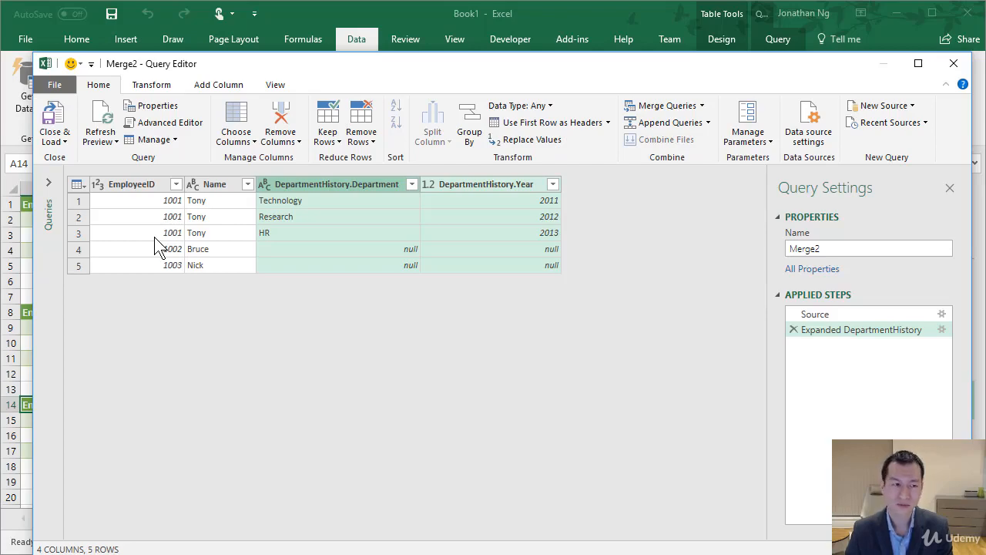
# Load the merged query as a table into the existing worksheet at cell E14 of Sheet1, and close the Queries & Connections pane
pyautogui.click(54, 141)
pyautogui.click(38, 171)
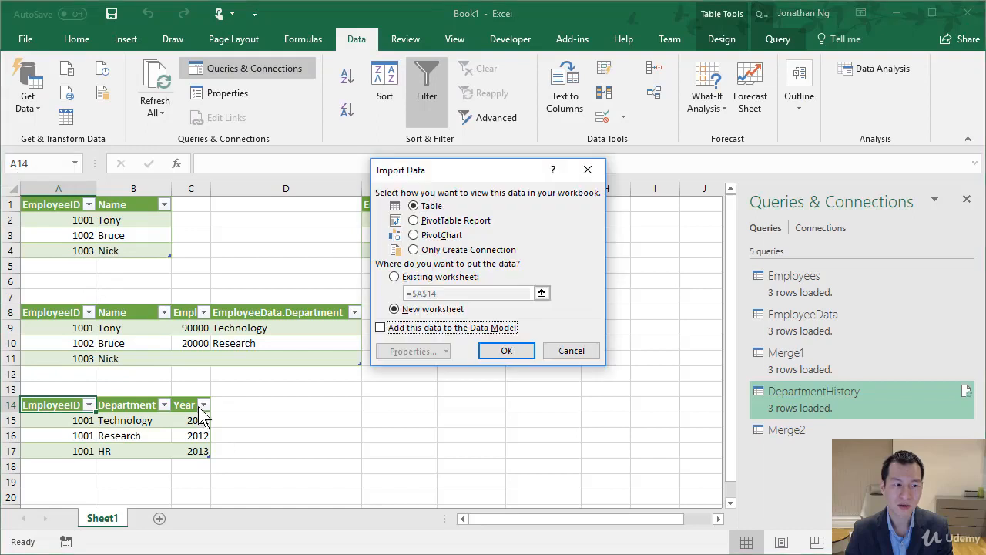
pyautogui.click(395, 277)
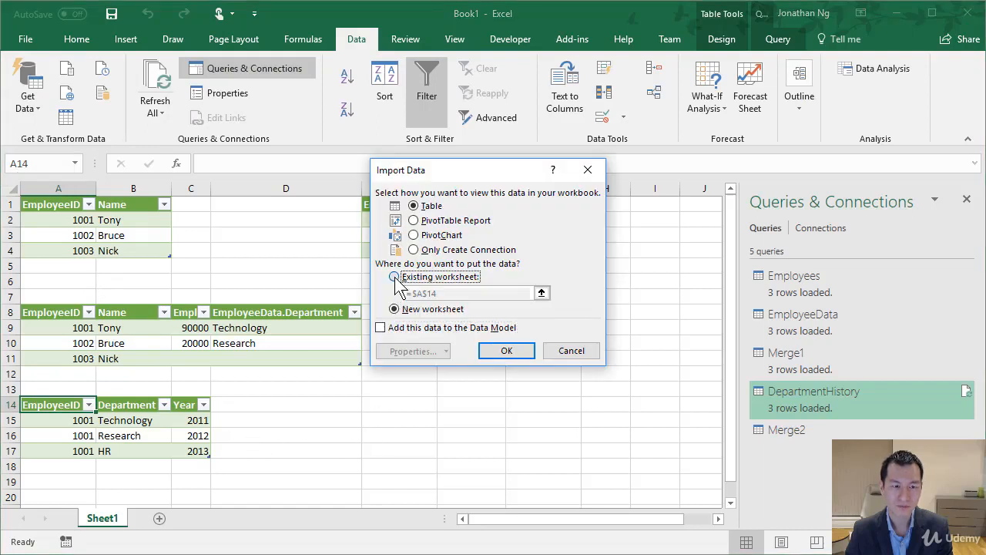
pyautogui.click(379, 401)
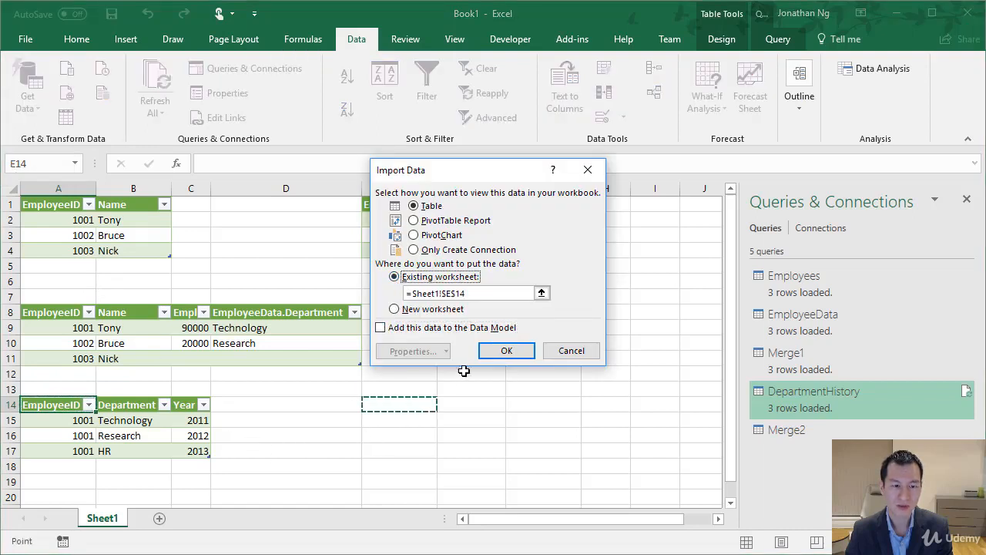
pyautogui.click(505, 350)
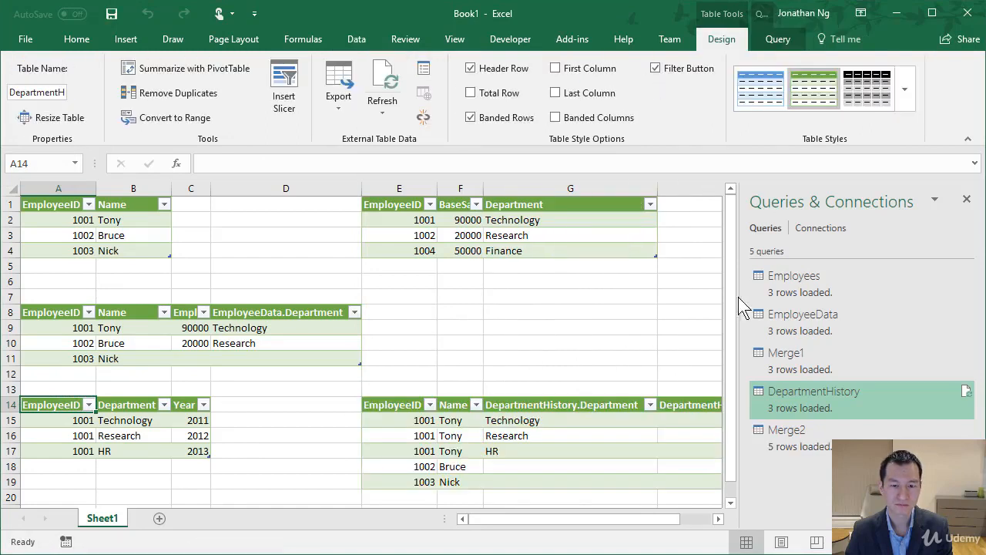
pyautogui.click(965, 199)
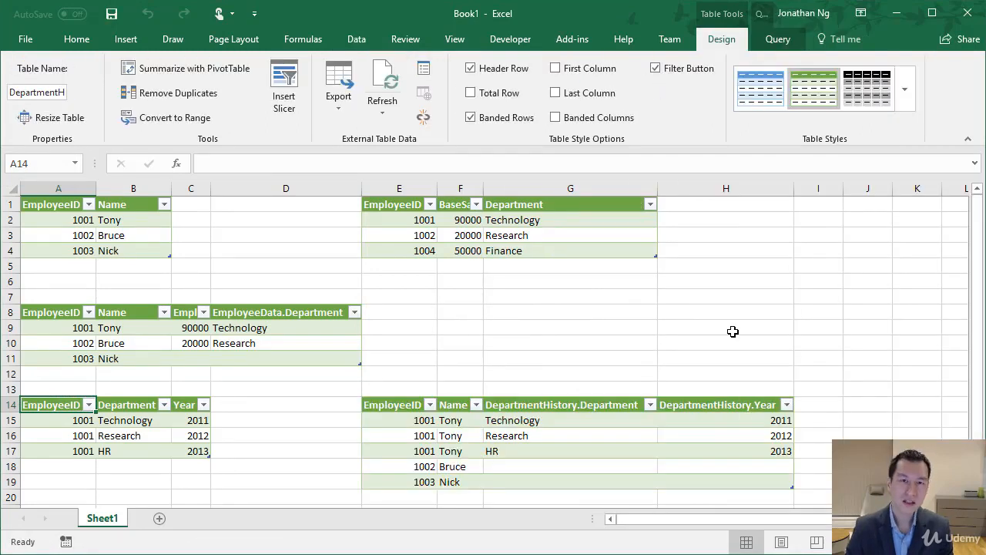